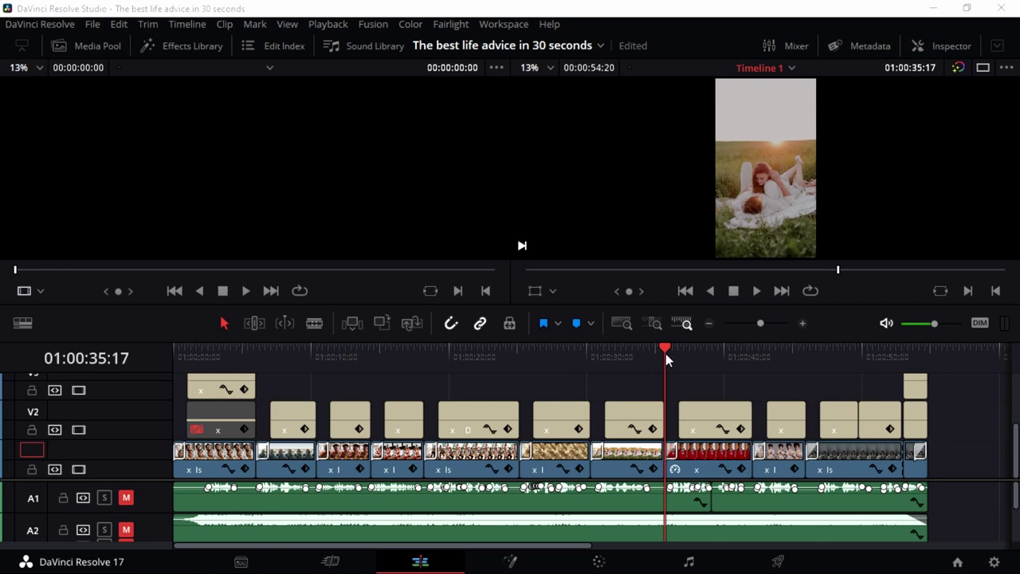
# - Scrub through the edit and select the V1 clip starting at 01:00:42
pyautogui.moveTo(665, 353); pyautogui.dragTo(391, 405)
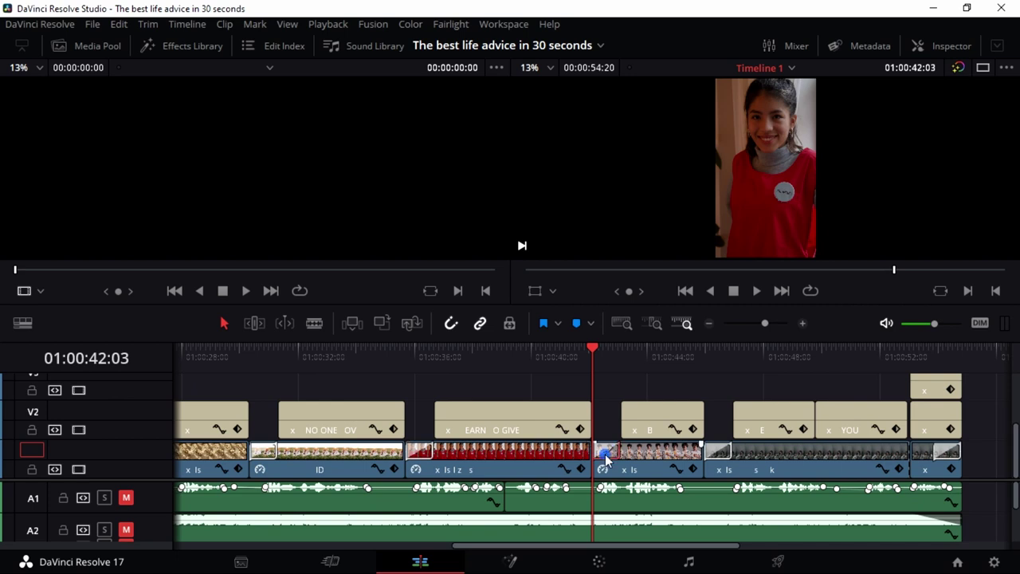
pyautogui.moveTo(606, 458); pyautogui.dragTo(599, 459)
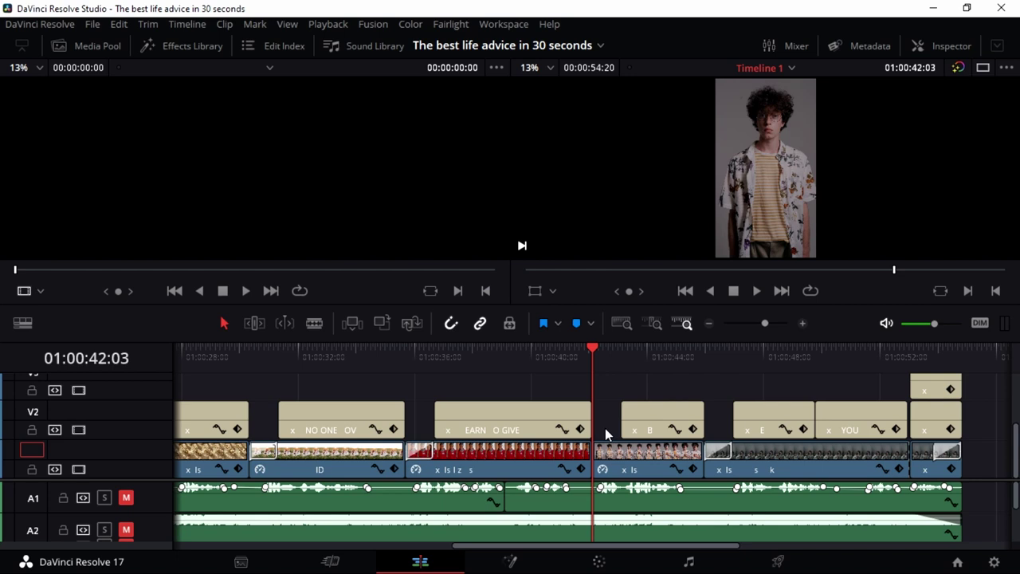
pyautogui.click(629, 462)
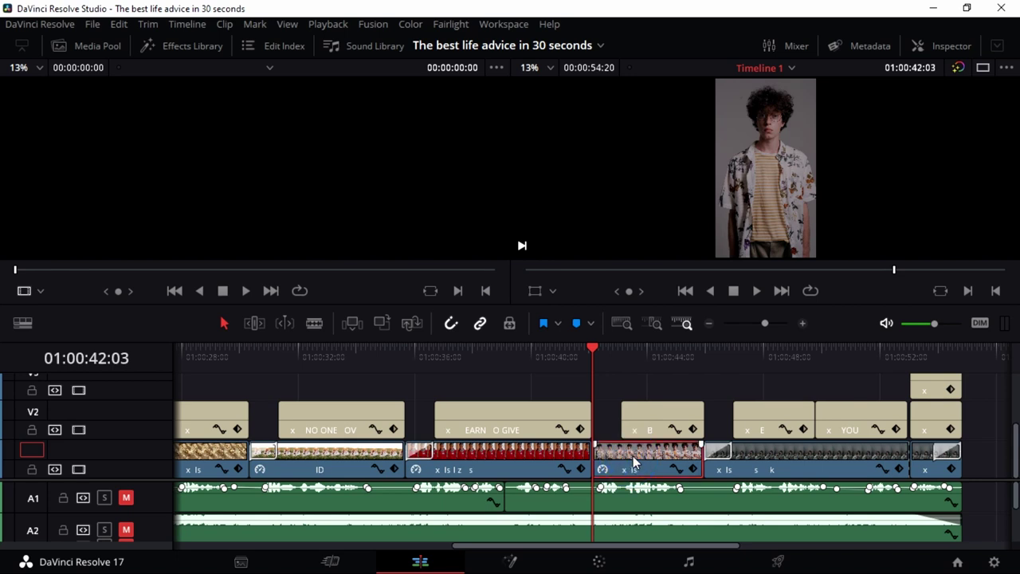
# - Browse the video transitions and try a dissolve at the edit point near 01:00:36:05
pyautogui.click(196, 49)
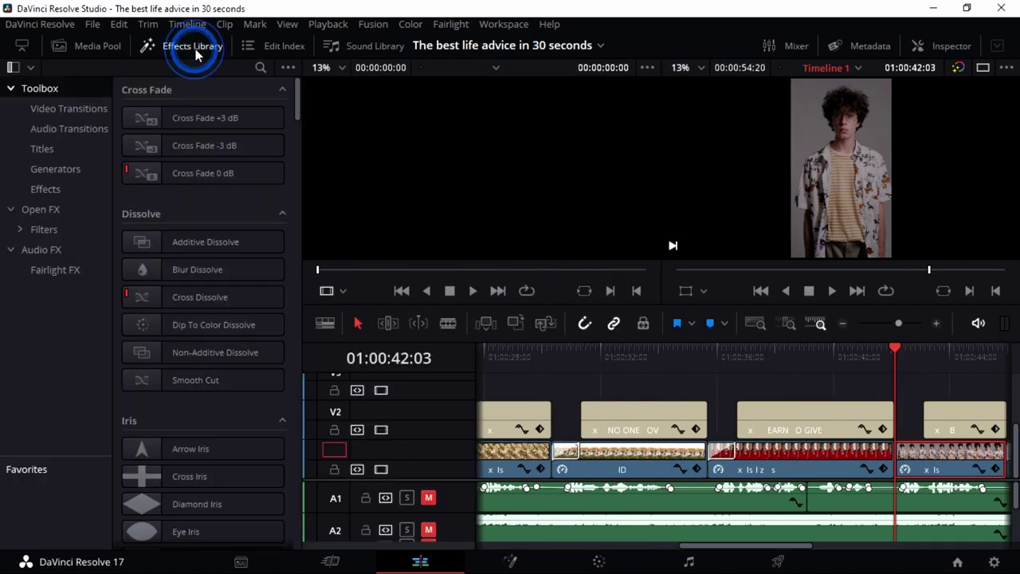
pyautogui.click(74, 109)
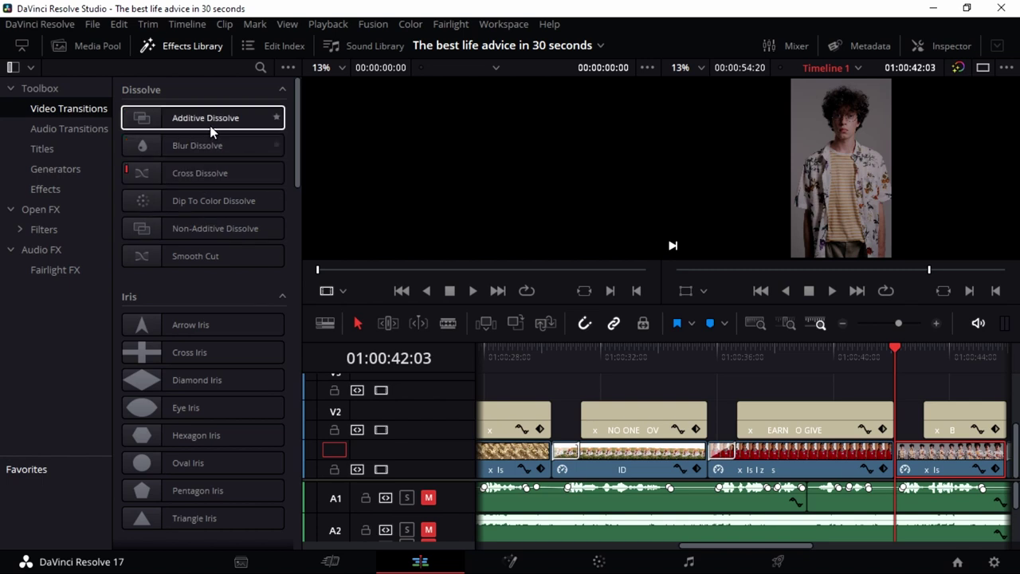
pyautogui.doubleClick(212, 121)
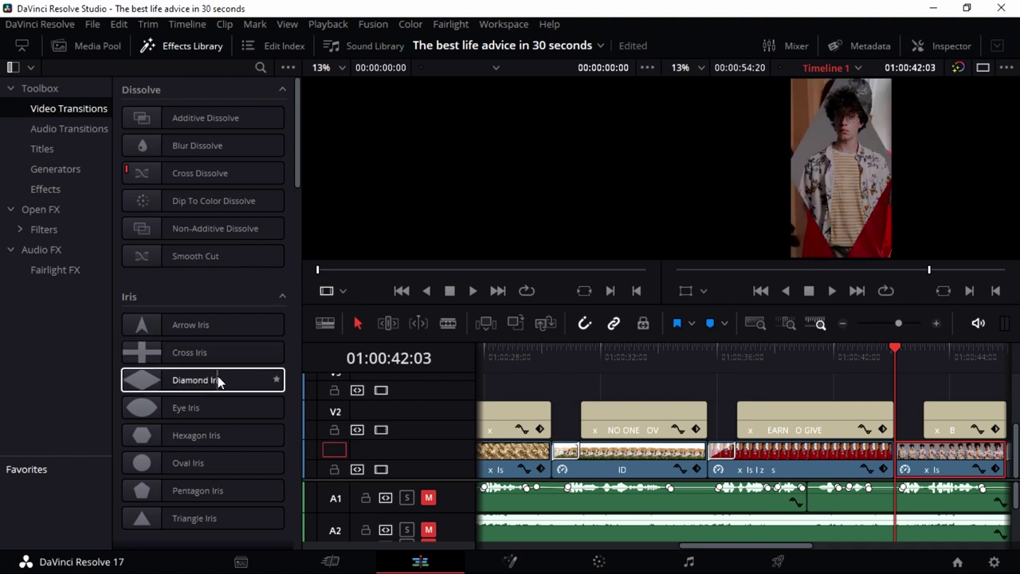
pyautogui.click(722, 351)
# - Apply the Slide transition to the selected clip's edit point at 01:00:42
pyautogui.scroll(-3, 183, 431)
pyautogui.click(183, 431)
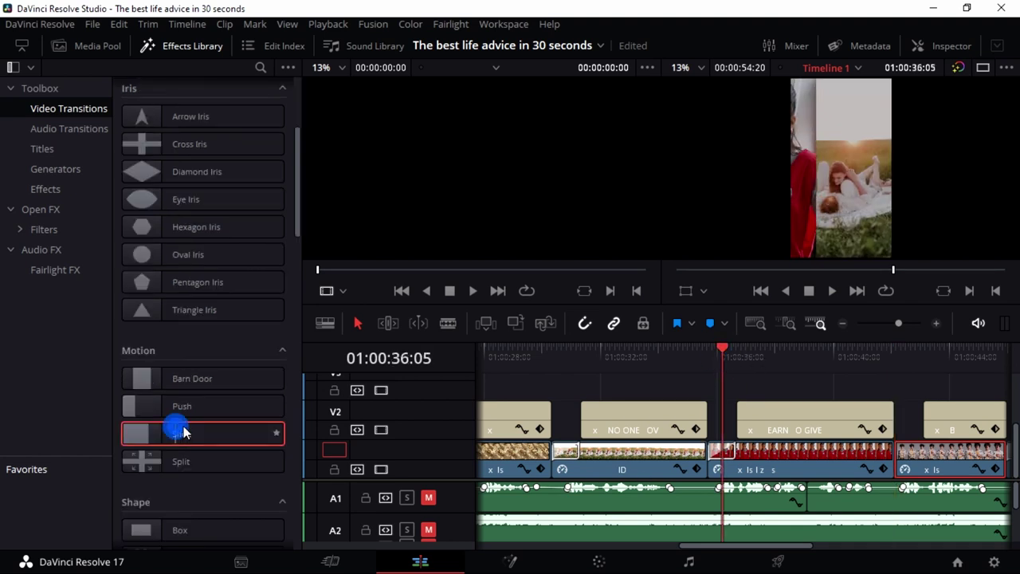
pyautogui.moveTo(183, 431)
pyautogui.mouseDown()
pyautogui.moveTo(244, 432)
pyautogui.moveTo(196, 431)
pyautogui.mouseUp()
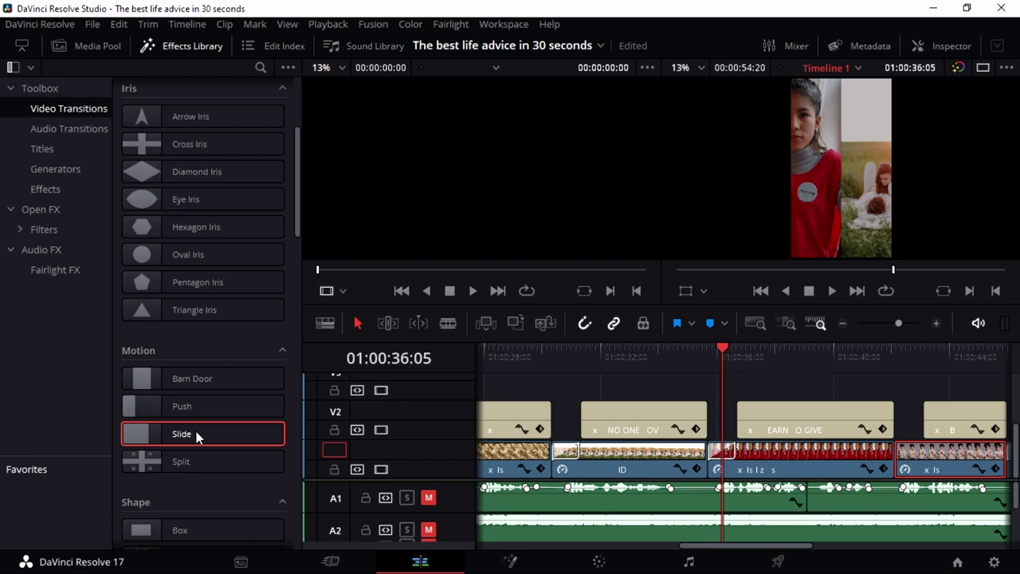
pyautogui.rightClick(196, 431)
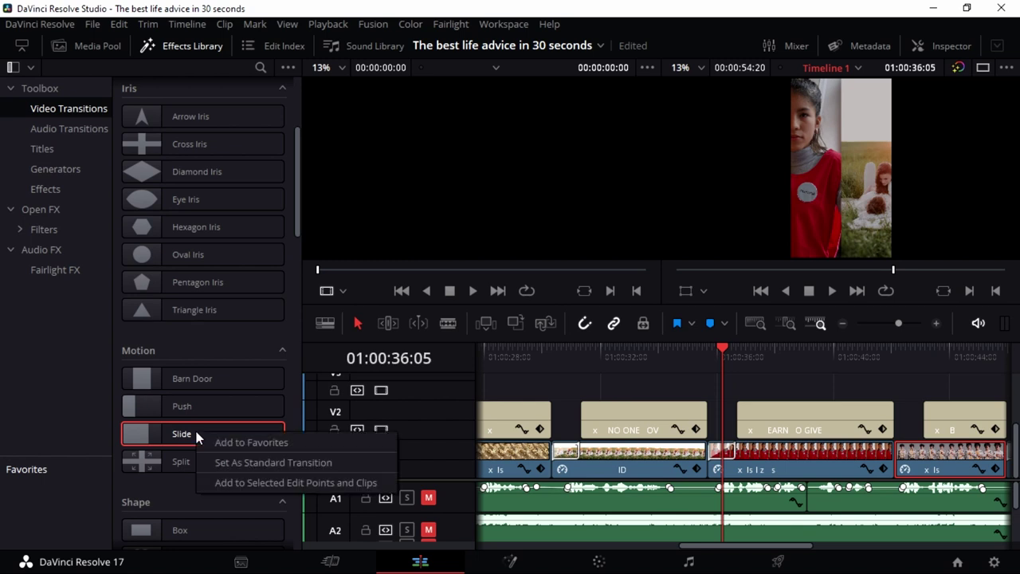
pyautogui.click(95, 406)
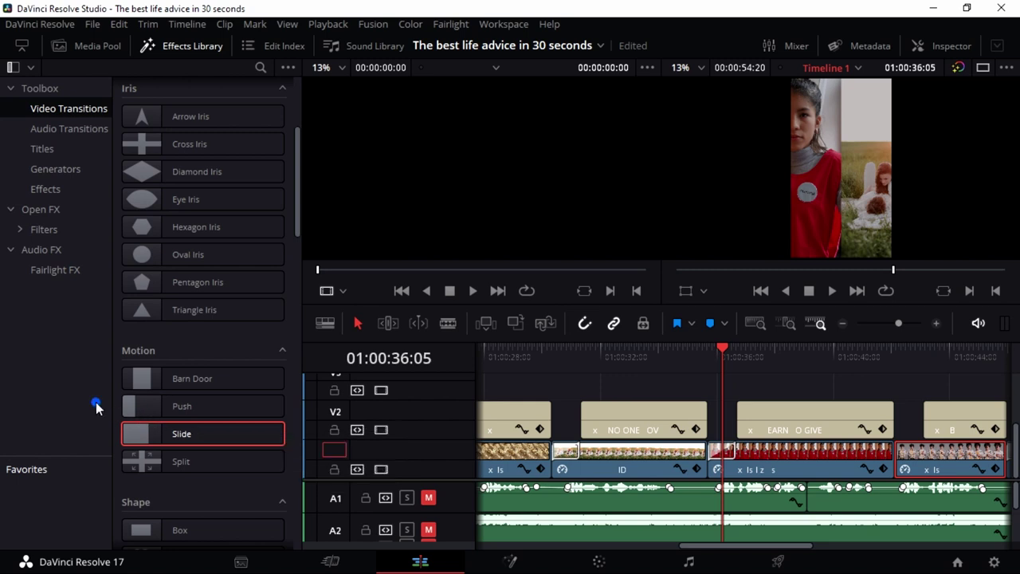
pyautogui.rightClick(237, 435)
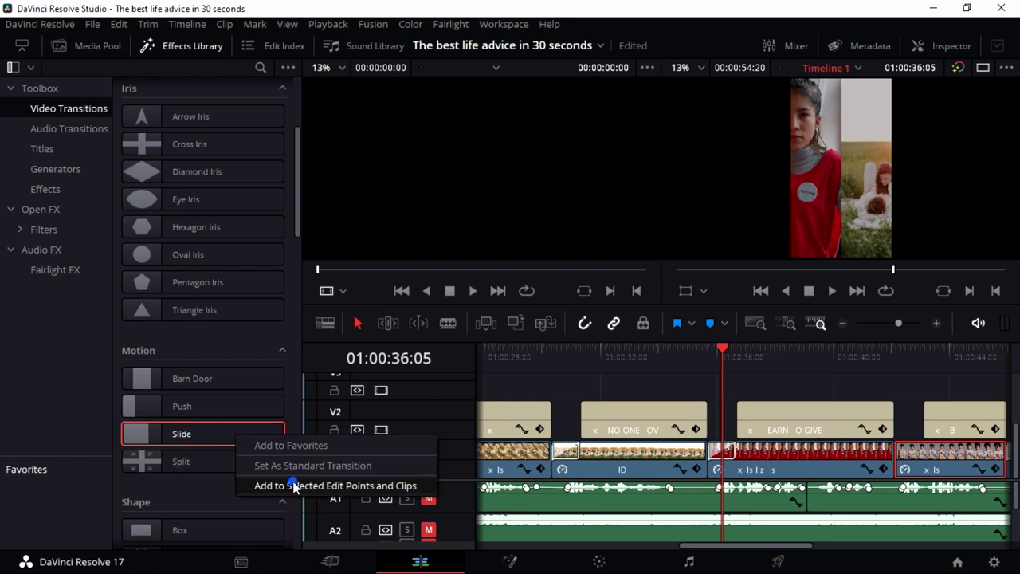
pyautogui.click(294, 485)
pyautogui.click(897, 357)
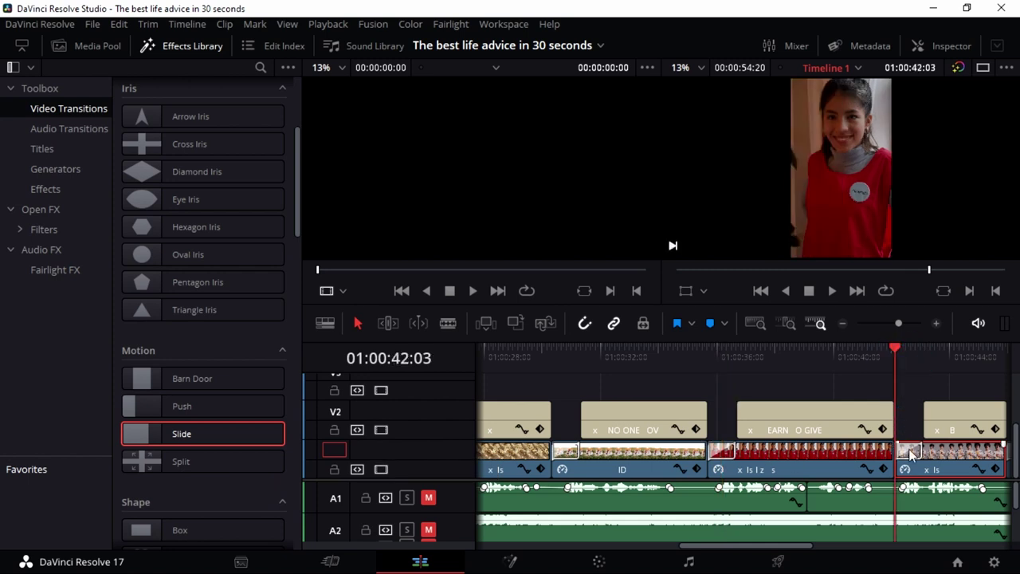
# - Select the Slide transition at 01:00:42 and show its duration, preset and direction in the Inspector
pyautogui.click(199, 44)
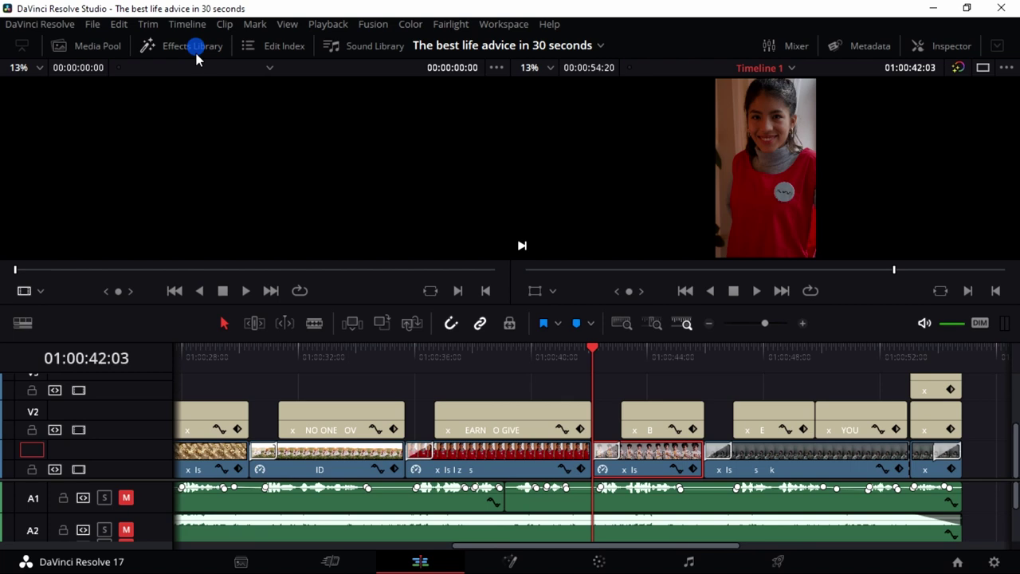
pyautogui.click(613, 453)
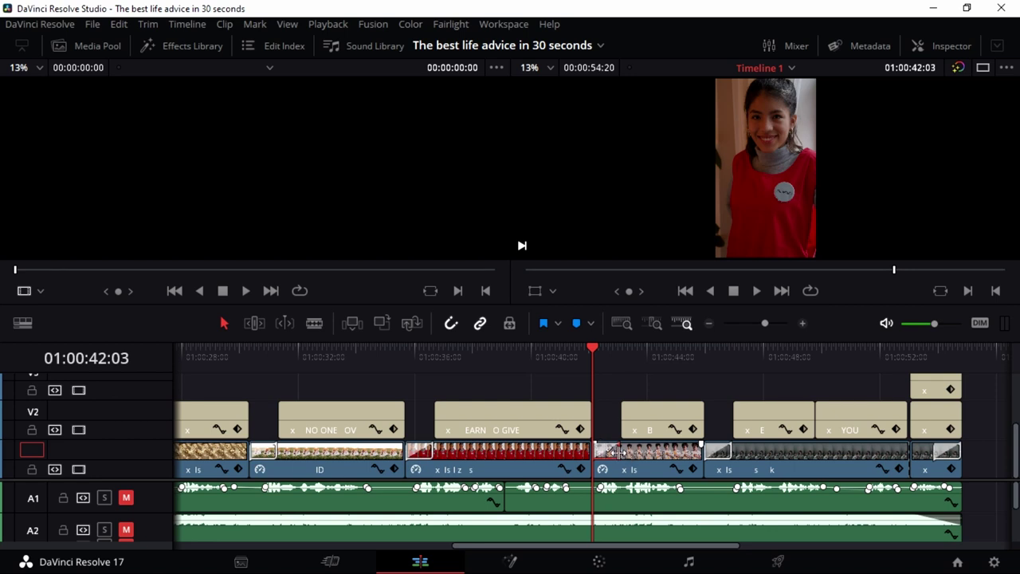
pyautogui.scroll(-1, 614, 458)
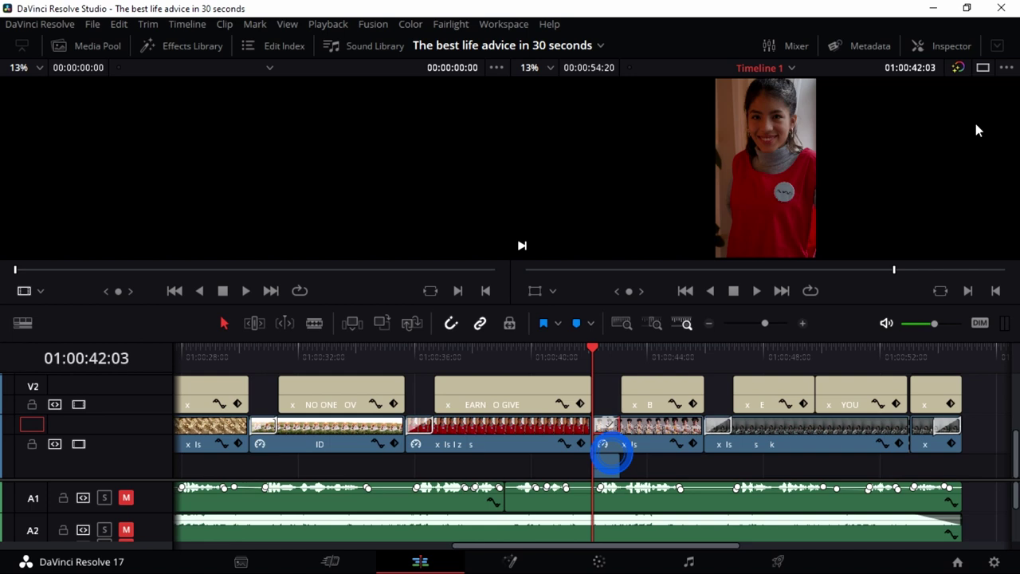
pyautogui.scroll(1, 614, 433)
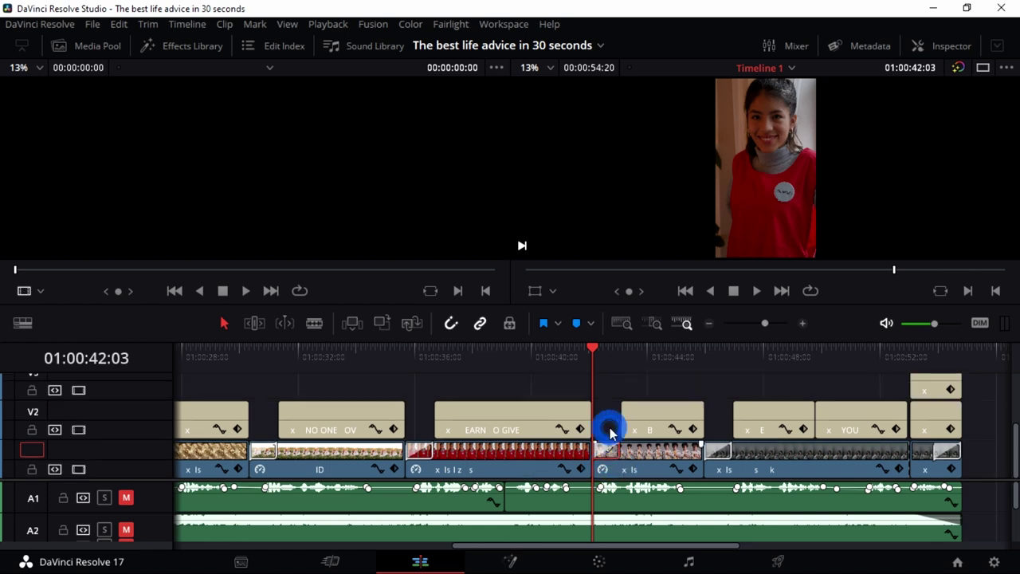
pyautogui.click(948, 48)
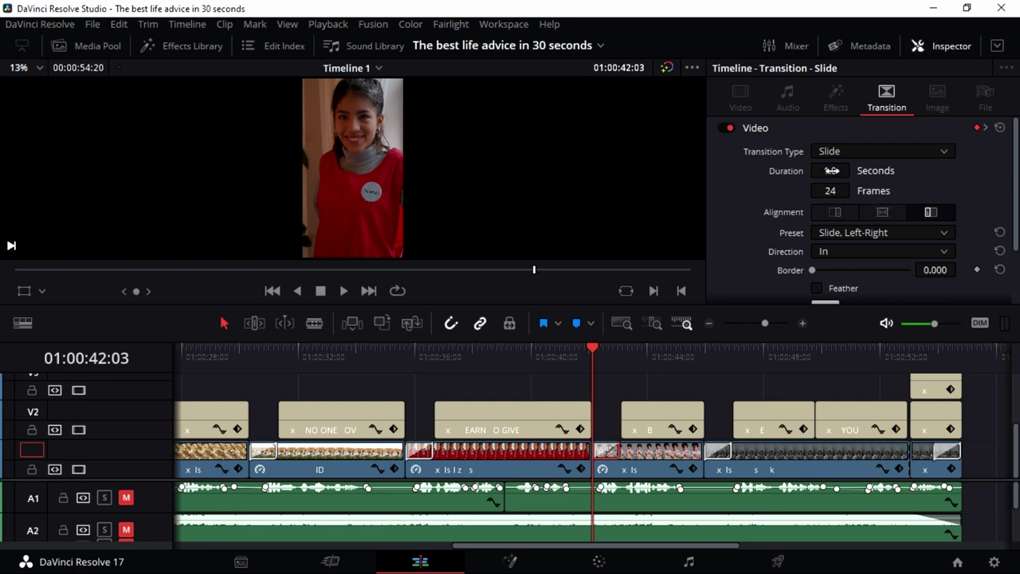
pyautogui.moveTo(829, 175); pyautogui.dragTo(831, 170)
pyautogui.click(831, 171)
pyautogui.doubleClick(829, 171)
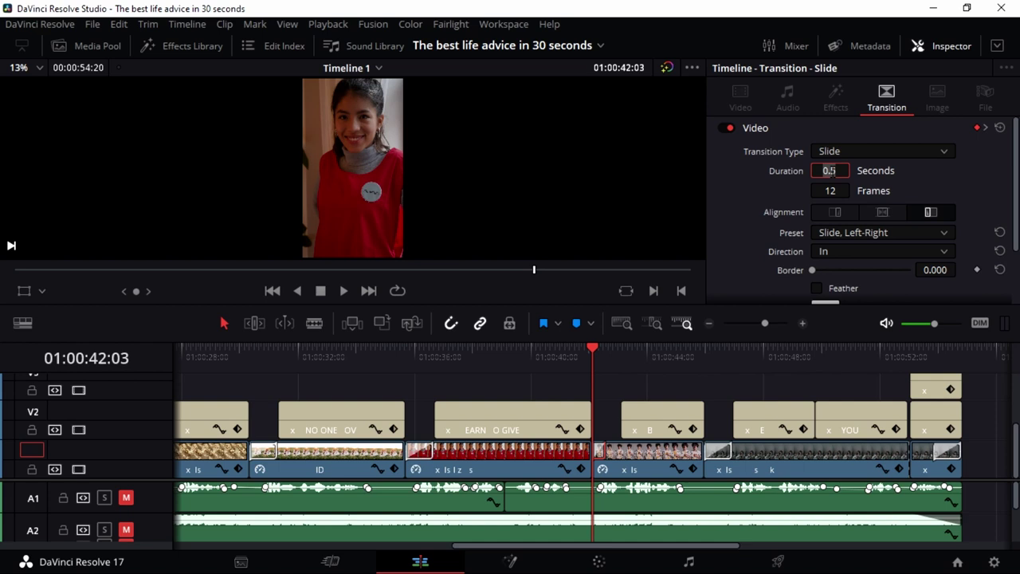
pyautogui.write('1.0')
pyautogui.press('Return')
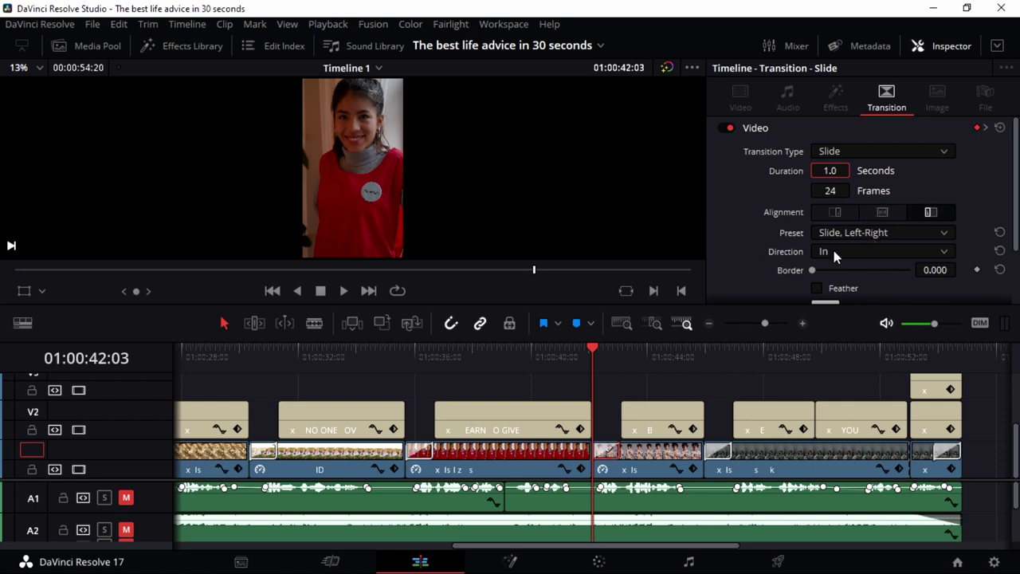
# - Raise the Slide transition's Motion Blur to about 0.33
pyautogui.scroll(-3, 833, 250)
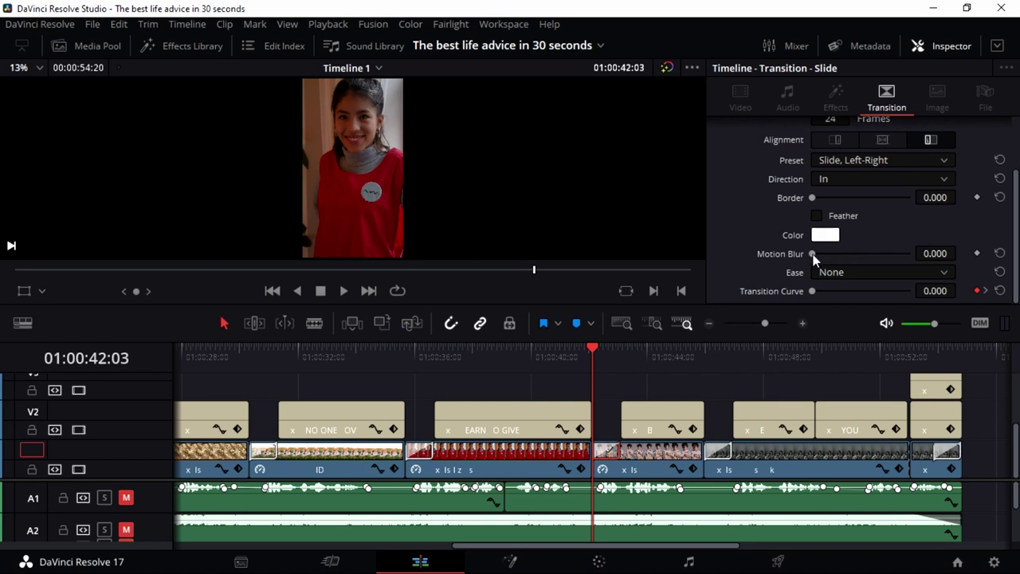
pyautogui.moveTo(812, 252); pyautogui.dragTo(842, 252)
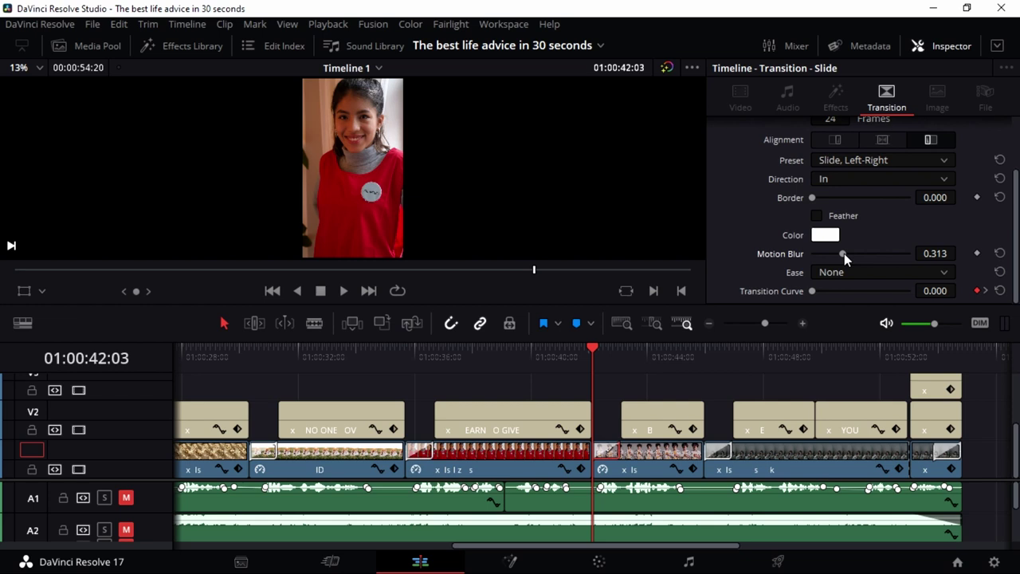
pyautogui.moveTo(843, 253); pyautogui.dragTo(845, 253)
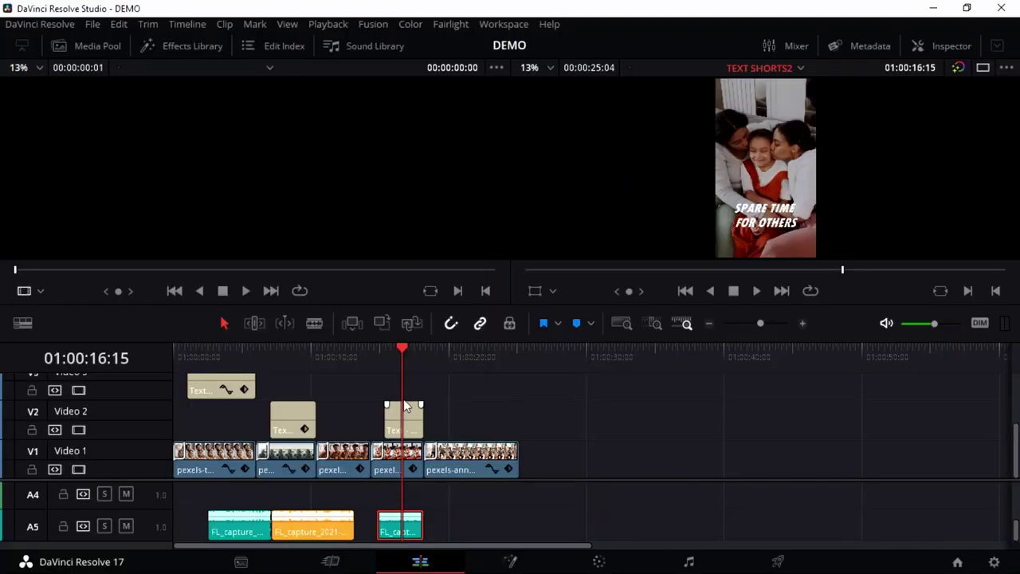
# - Delete the SPARE TIME FOR OTHERS caption at 01:00:15:09 and show the Titles list
pyautogui.moveTo(401, 360); pyautogui.dragTo(389, 357)
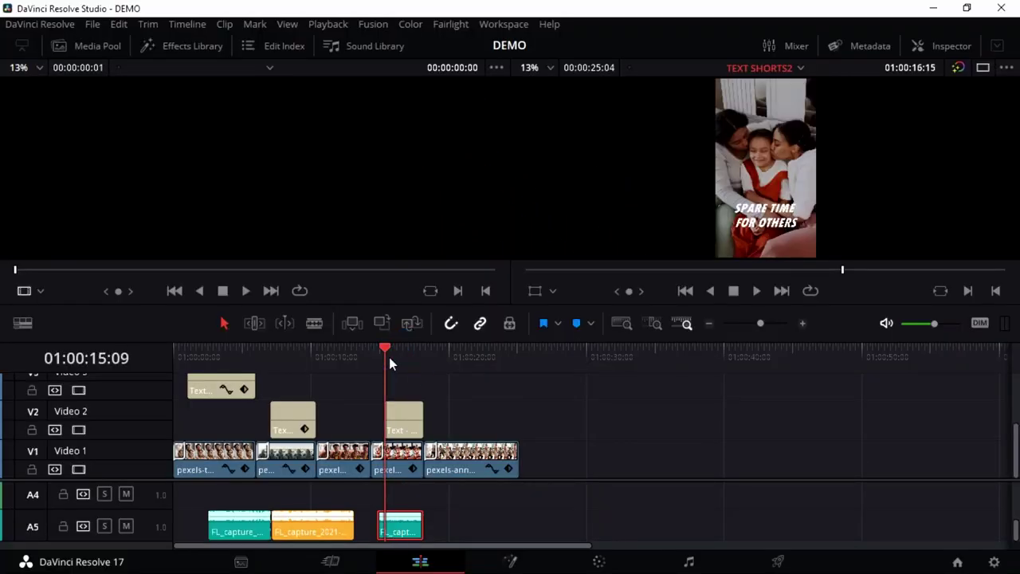
pyautogui.click(404, 421)
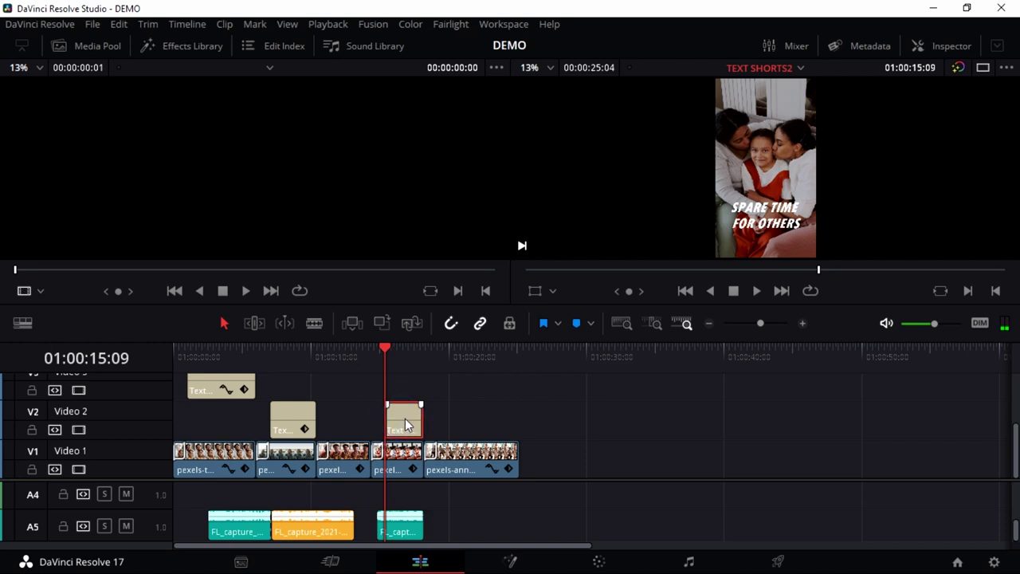
pyautogui.press('Delete')
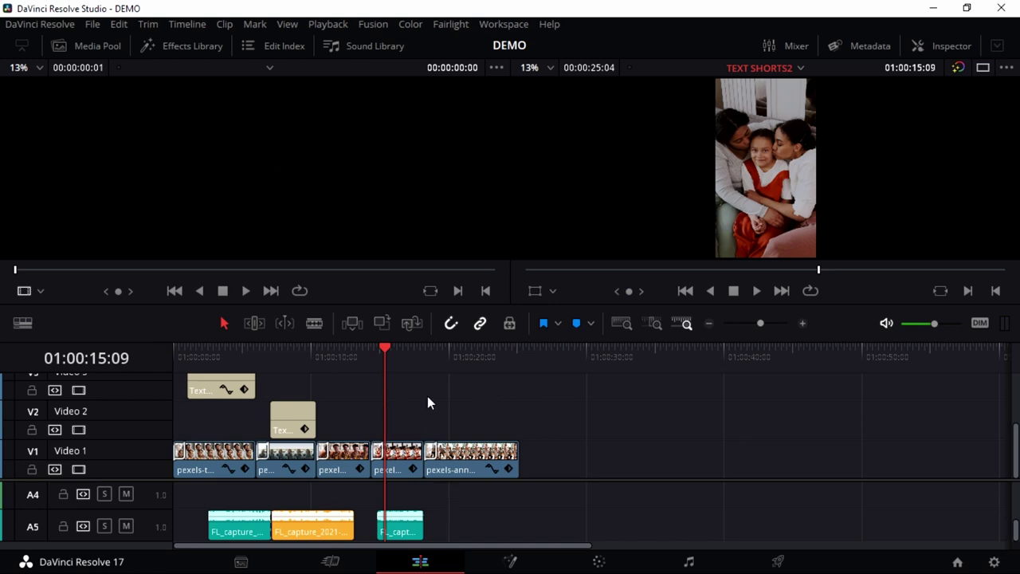
pyautogui.click(185, 46)
pyautogui.click(56, 148)
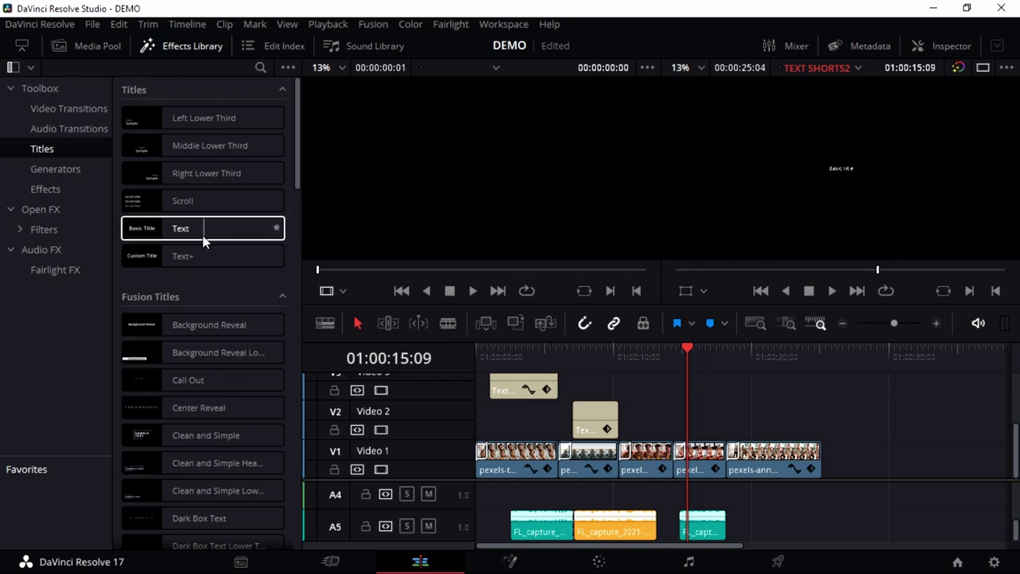
# - Place a basic Text title on V2 at 01:00:15:09 and change its text to 'I AM FINE'
pyautogui.moveTo(181, 230); pyautogui.dragTo(710, 422)
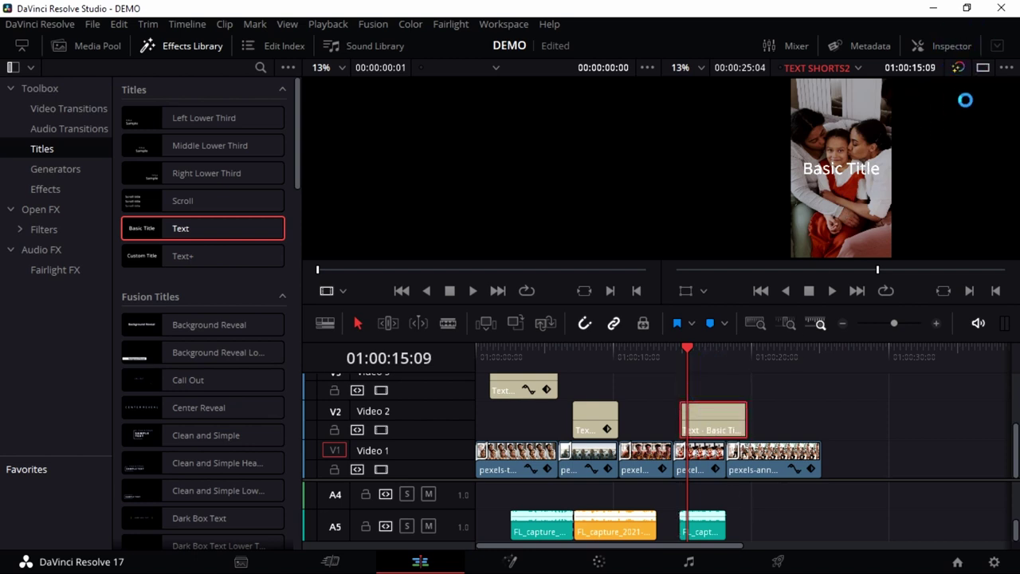
pyautogui.click(940, 45)
pyautogui.moveTo(805, 181); pyautogui.dragTo(694, 198)
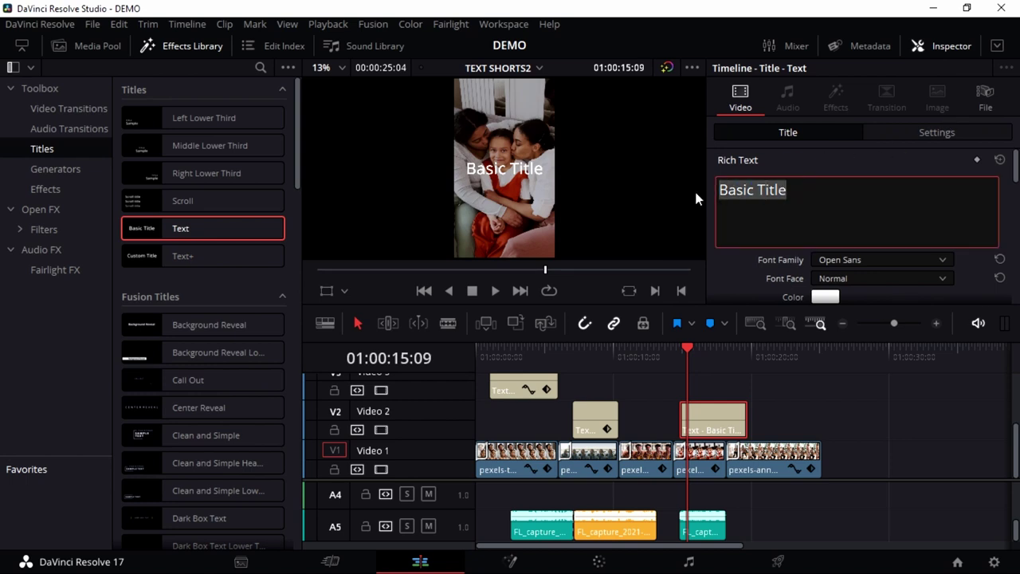
pyautogui.write('I A')
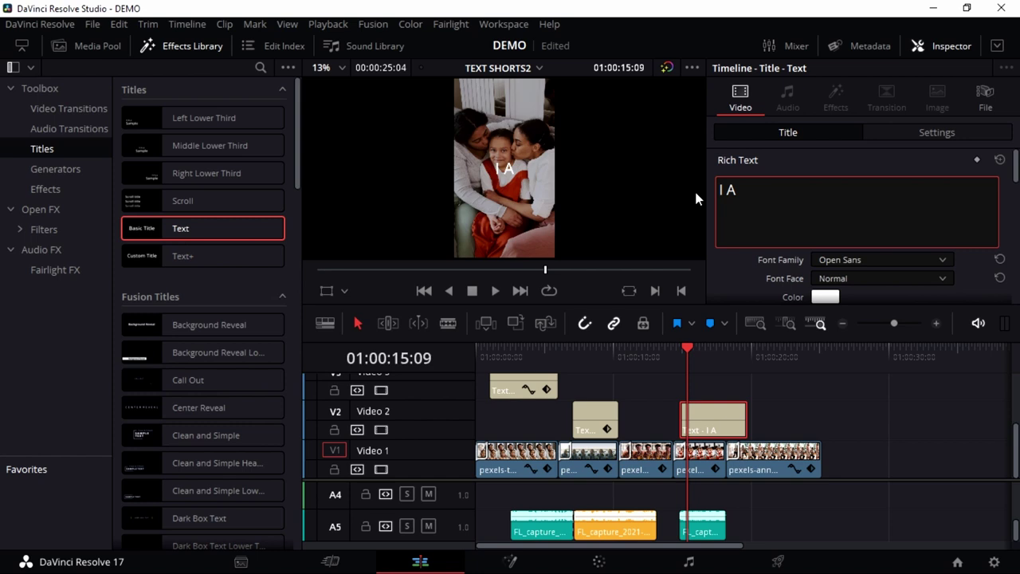
pyautogui.write('M FINE')
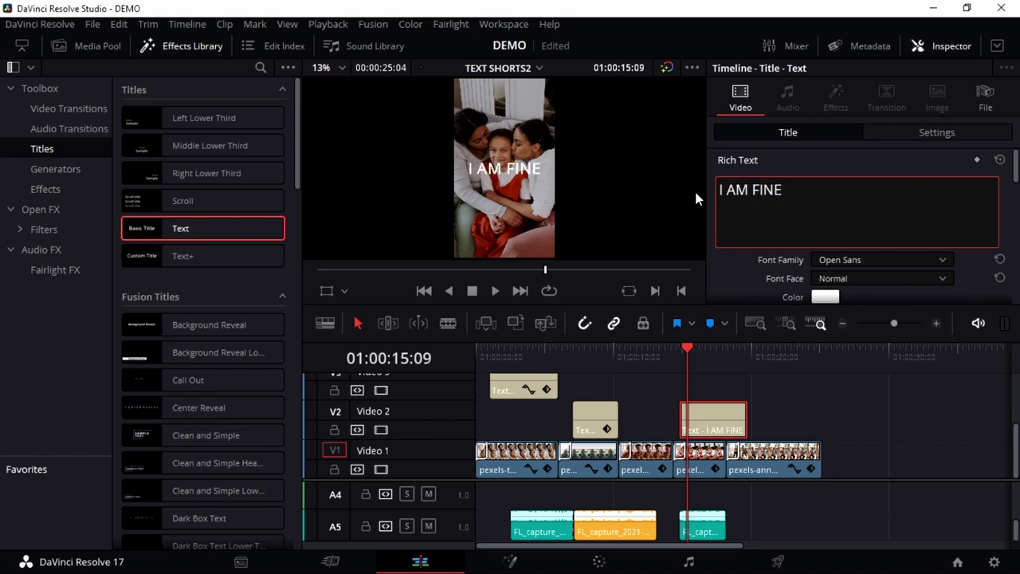
pyautogui.press('Return')
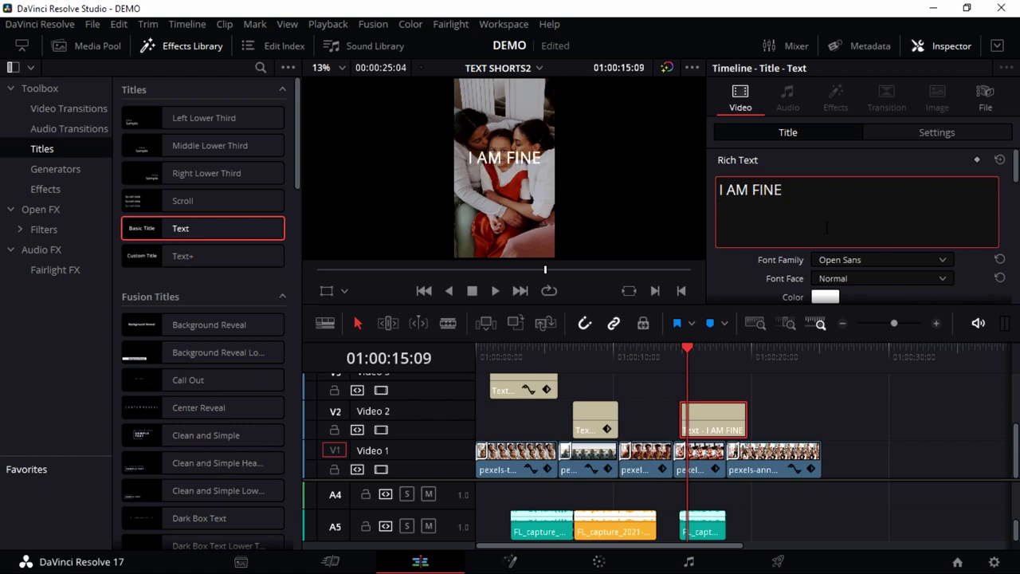
pyautogui.press('BackSpace')
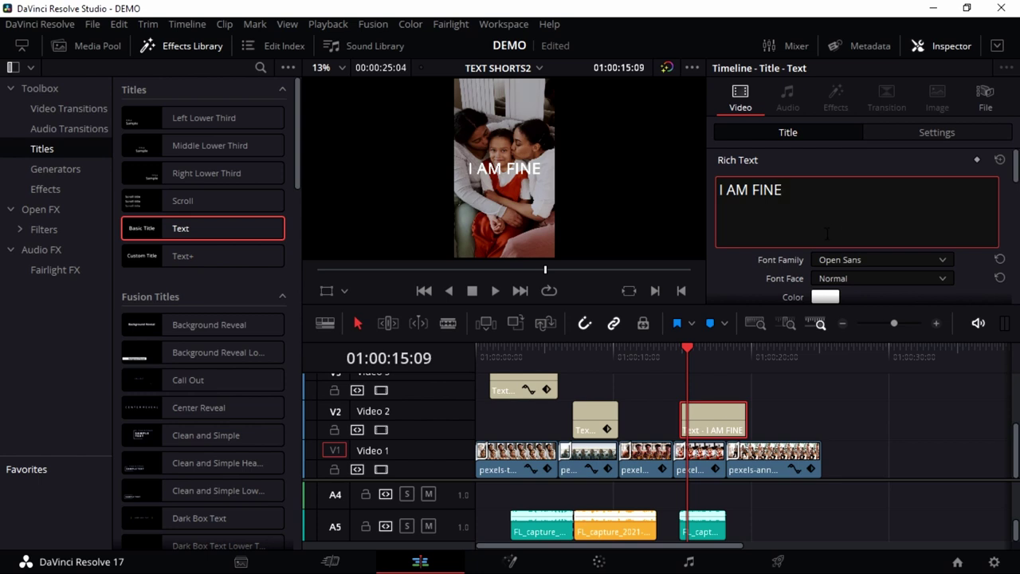
# - Switch the title's font family from Open Sans to Nirmala UI Semilight, Light face
pyautogui.click(995, 49)
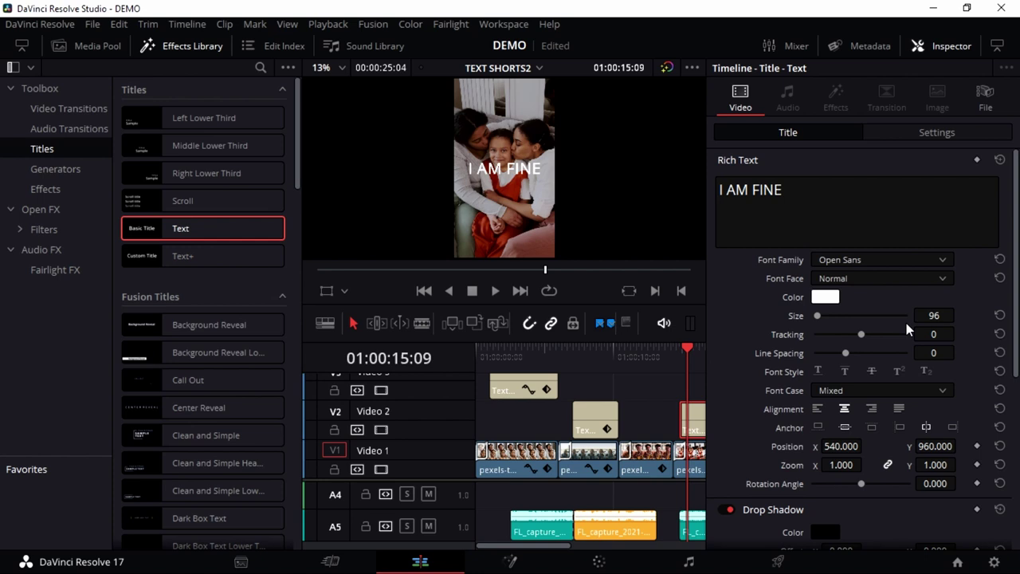
pyautogui.click(834, 260)
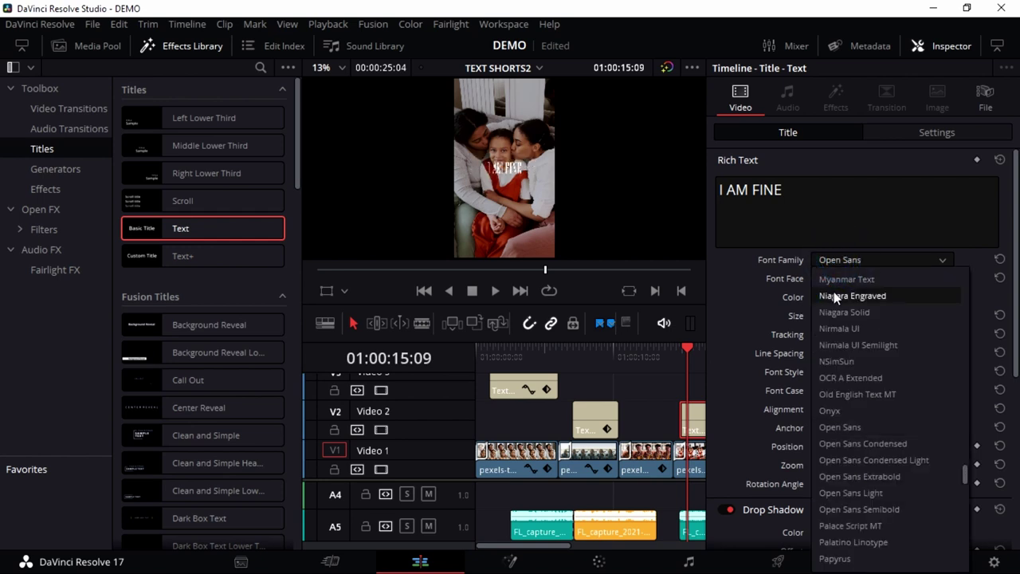
pyautogui.click(838, 345)
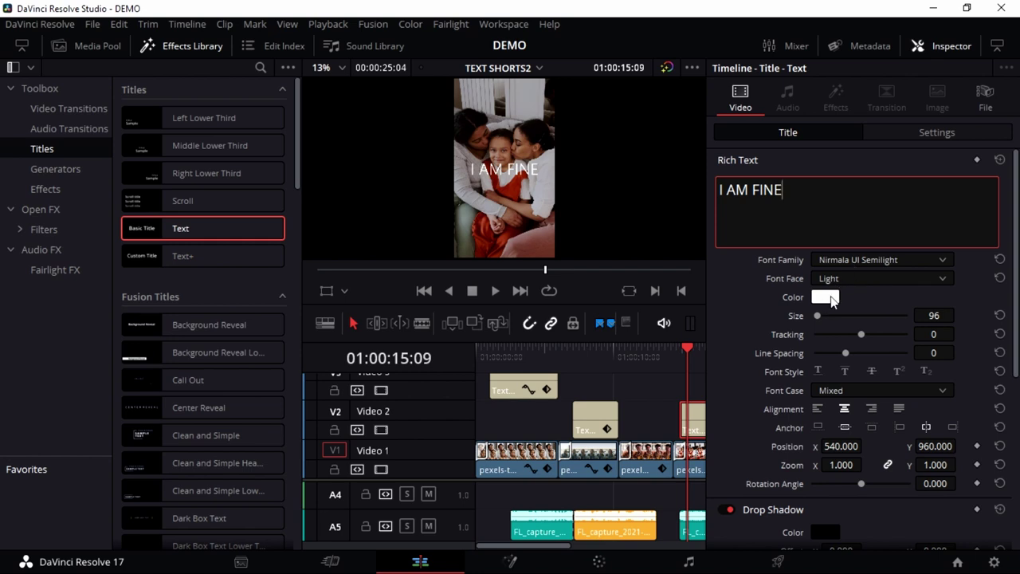
# - Try orange and black text colours, settle on white, and set the title size to 101
pyautogui.click(830, 298)
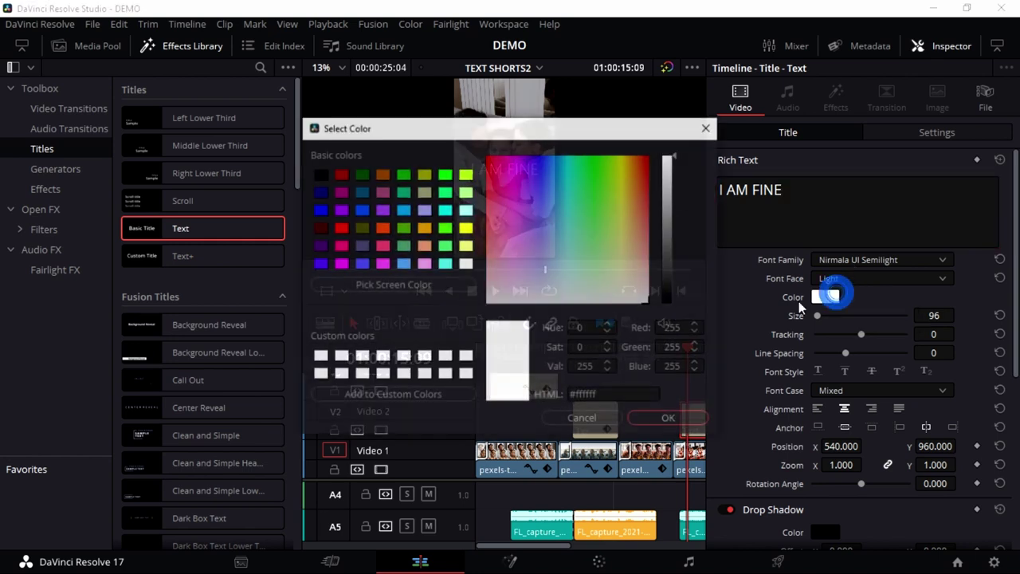
pyautogui.click(423, 228)
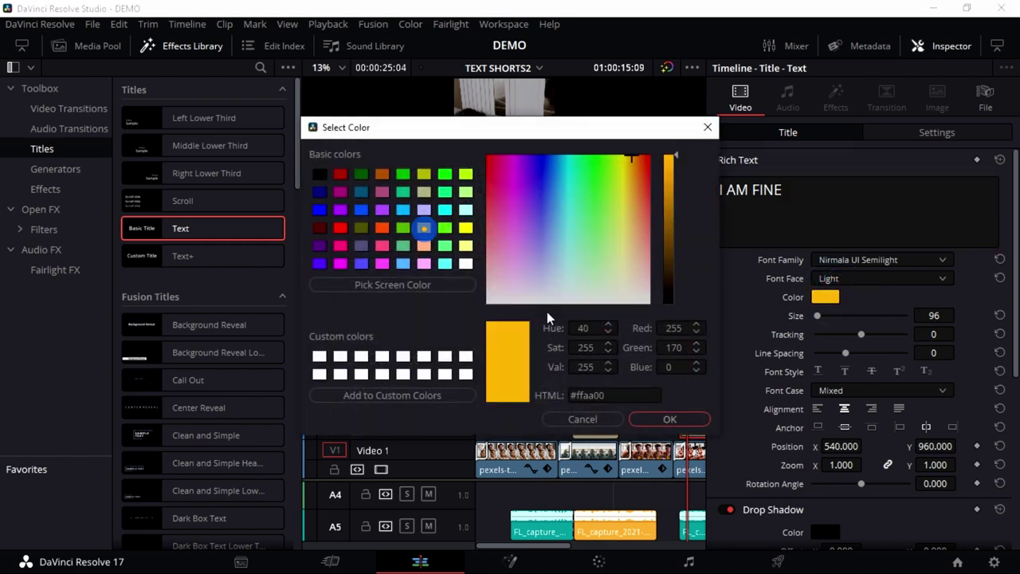
pyautogui.click(666, 420)
pyautogui.click(825, 296)
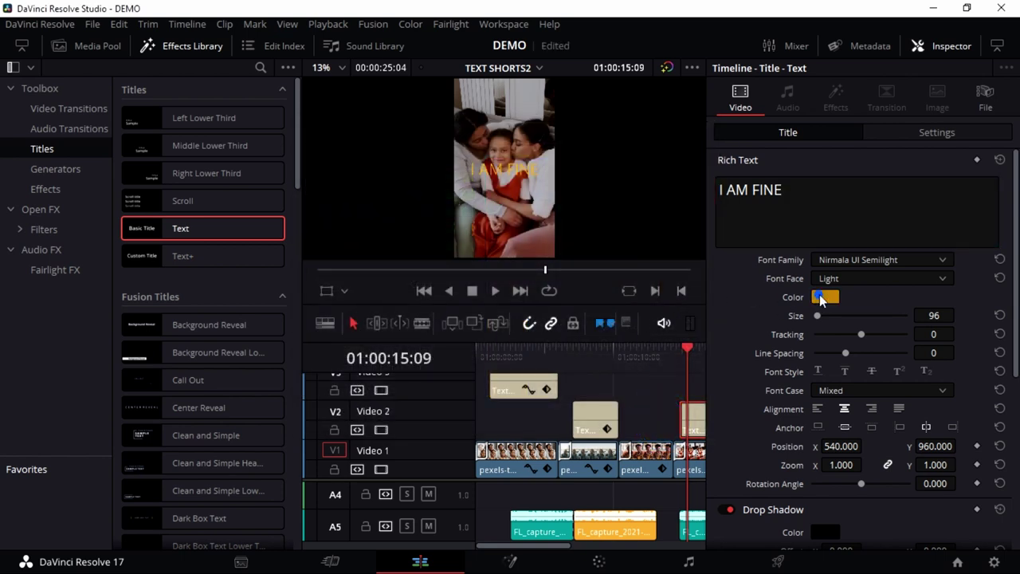
pyautogui.click(319, 175)
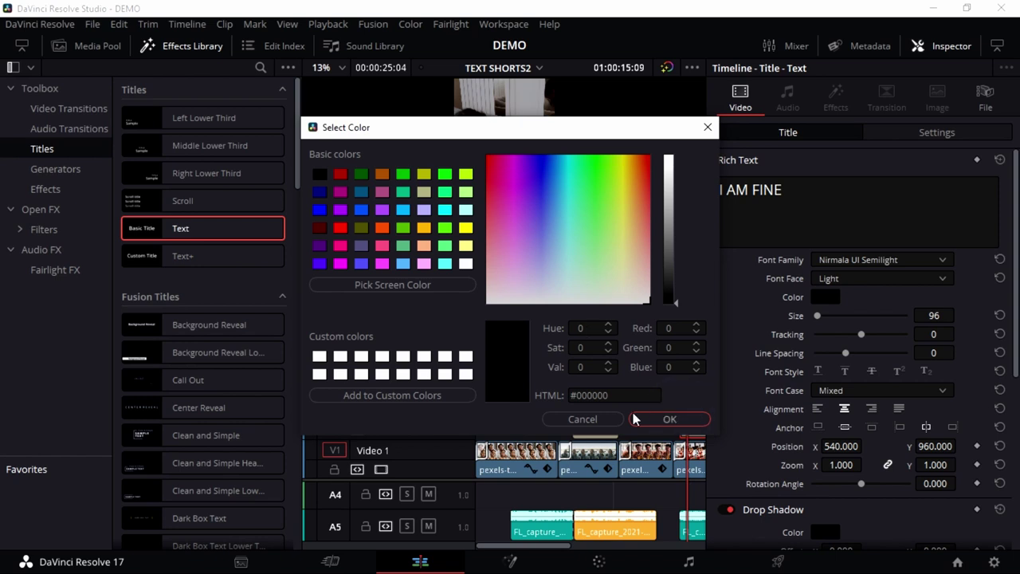
pyautogui.click(655, 420)
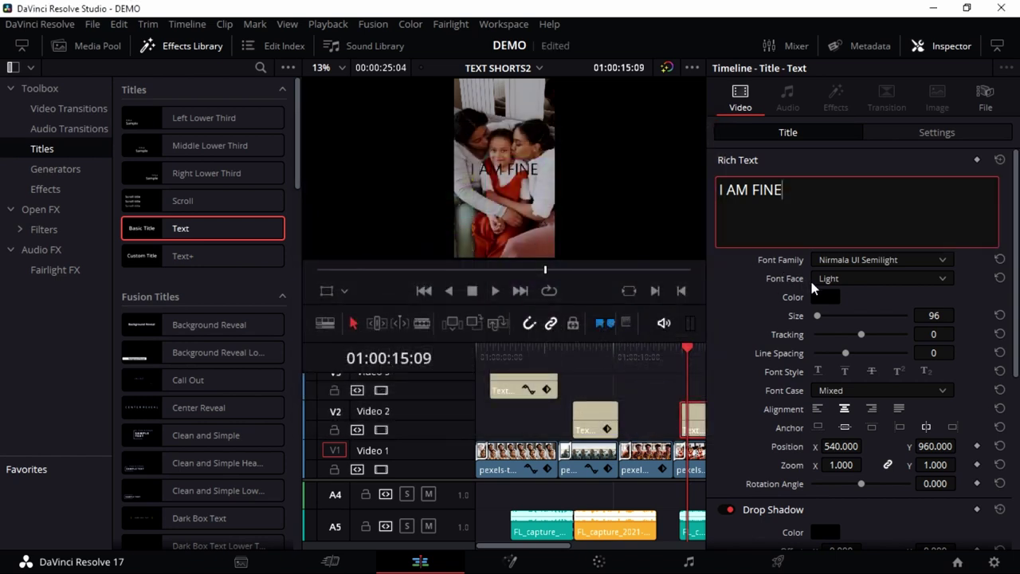
pyautogui.click(814, 296)
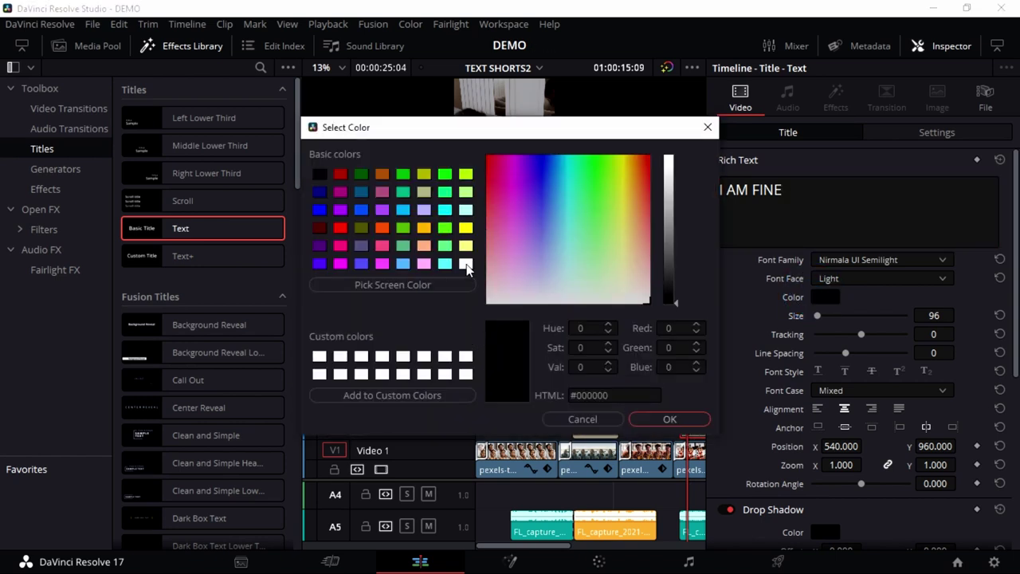
pyautogui.click(466, 263)
pyautogui.click(655, 418)
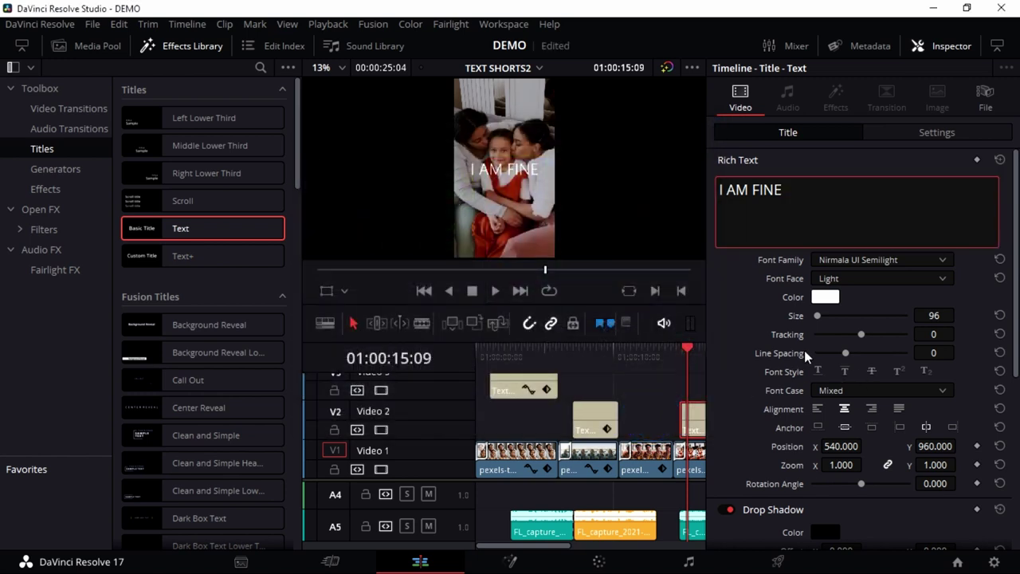
pyautogui.moveTo(817, 316)
pyautogui.mouseDown()
pyautogui.moveTo(851, 323)
pyautogui.moveTo(818, 337)
pyautogui.mouseUp()
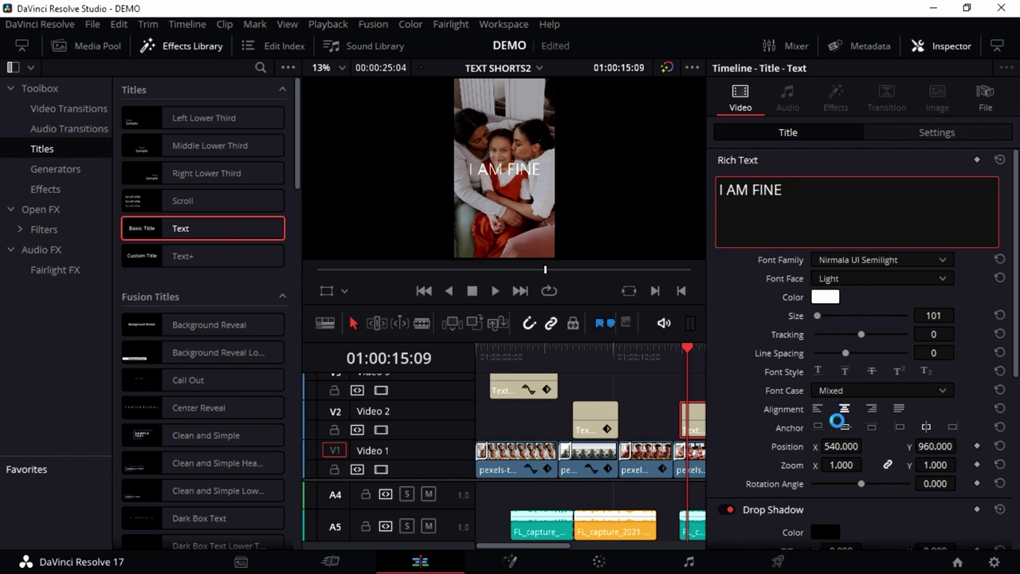
# - Keep the drop shadow colour black and try a stroke outline on the title letters
pyautogui.scroll(-3, 839, 438)
pyautogui.scroll(-2, 839, 433)
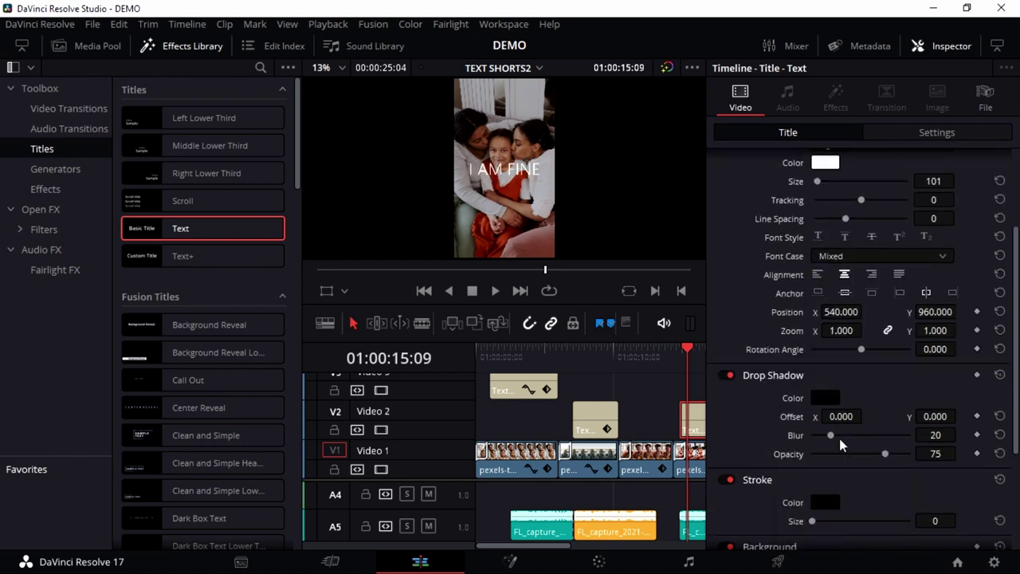
pyautogui.click(825, 397)
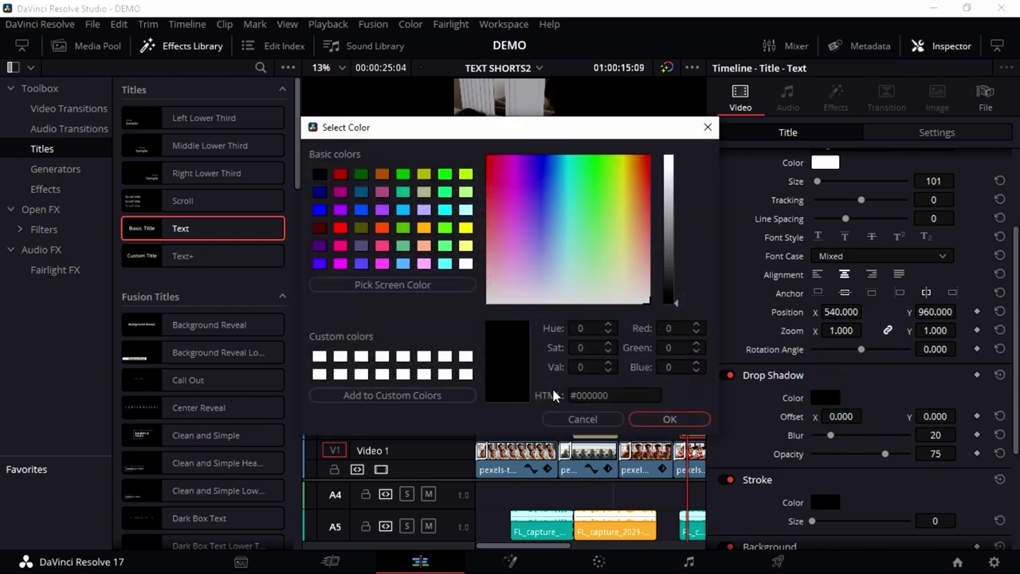
pyautogui.click(669, 419)
pyautogui.scroll(-3, 766, 481)
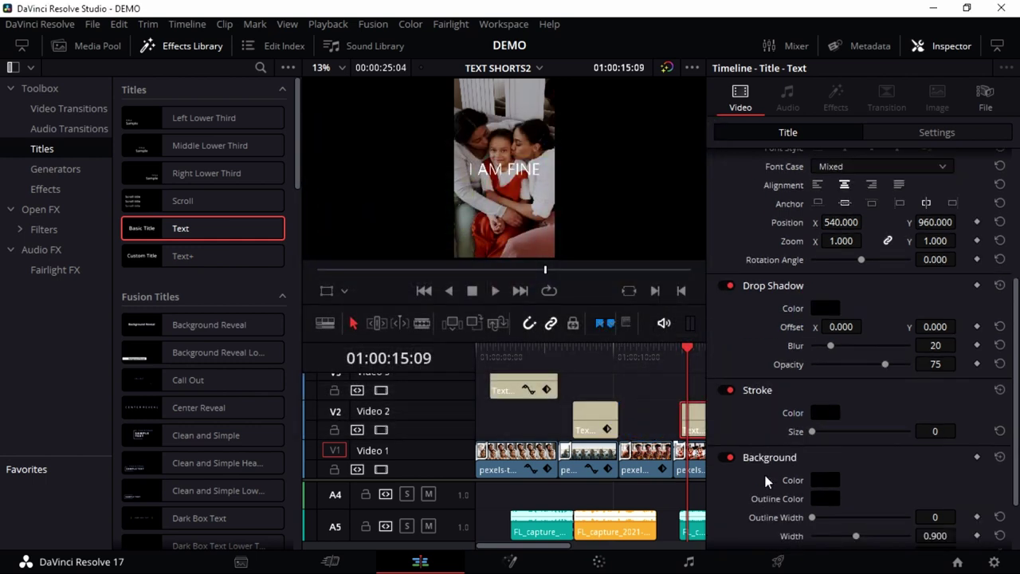
pyautogui.click(813, 432)
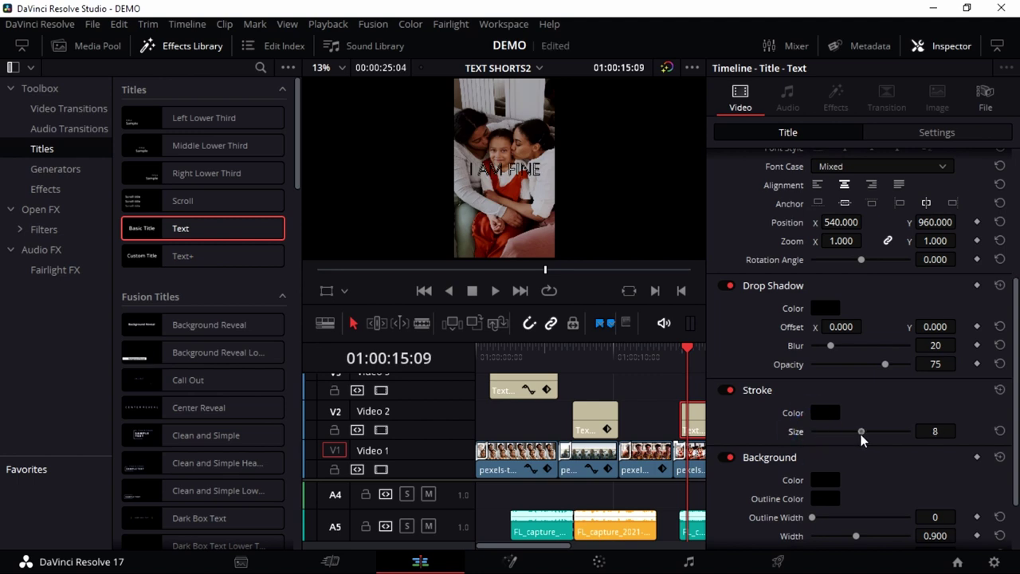
# - Set the background box outline width to 9, height about 0.2, and width just above 0.9
pyautogui.scroll(-1, 796, 474)
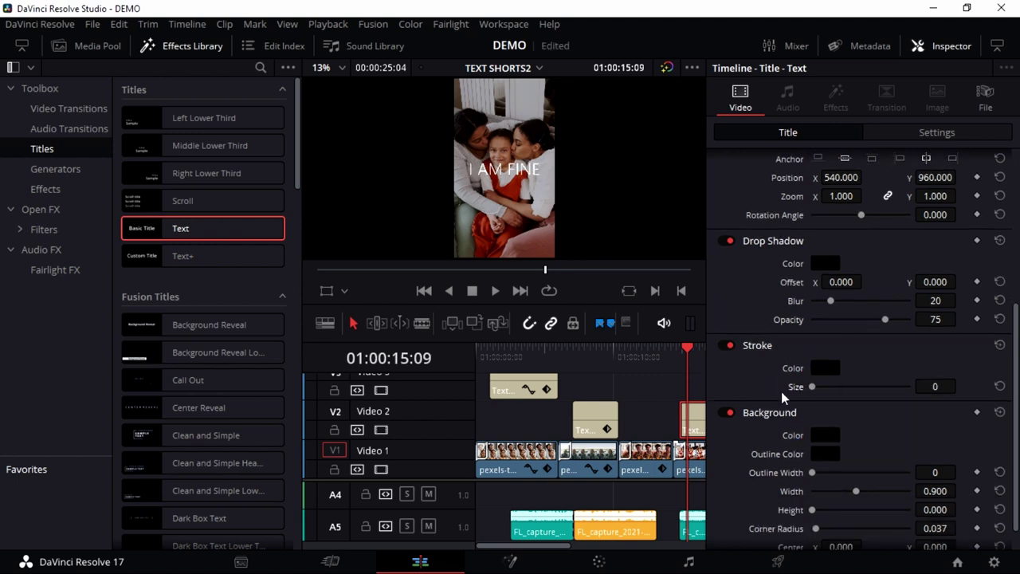
pyautogui.moveTo(812, 473)
pyautogui.mouseDown()
pyautogui.moveTo(875, 476)
pyautogui.moveTo(826, 477)
pyautogui.mouseUp()
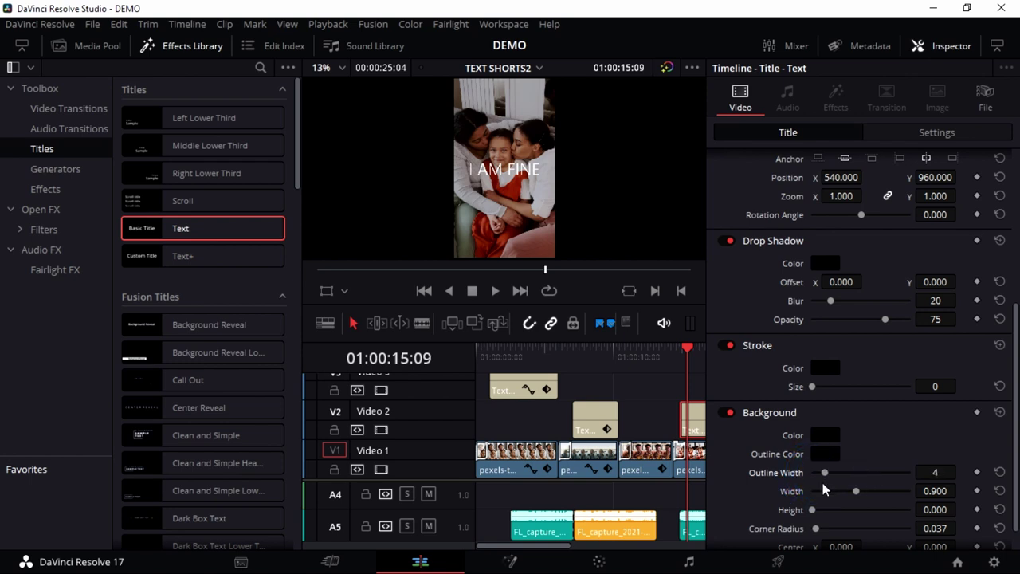
pyautogui.scroll(1, 824, 470)
pyautogui.scroll(3, 826, 399)
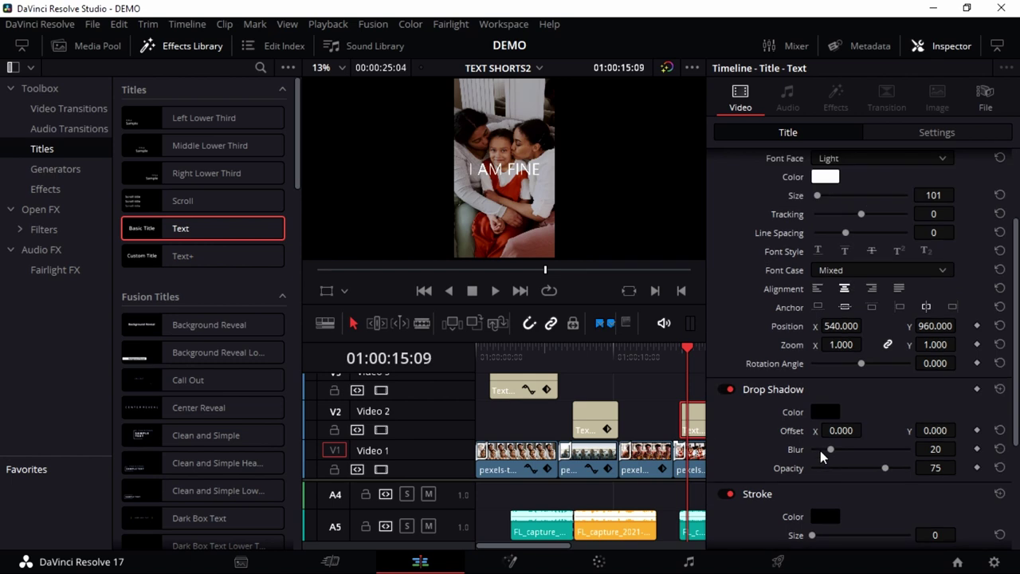
pyautogui.scroll(-1, 823, 475)
pyautogui.scroll(1, 823, 475)
pyautogui.moveTo(1013, 362); pyautogui.dragTo(1019, 474)
pyautogui.moveTo(824, 482)
pyautogui.mouseDown()
pyautogui.moveTo(847, 479)
pyautogui.moveTo(819, 482)
pyautogui.mouseUp()
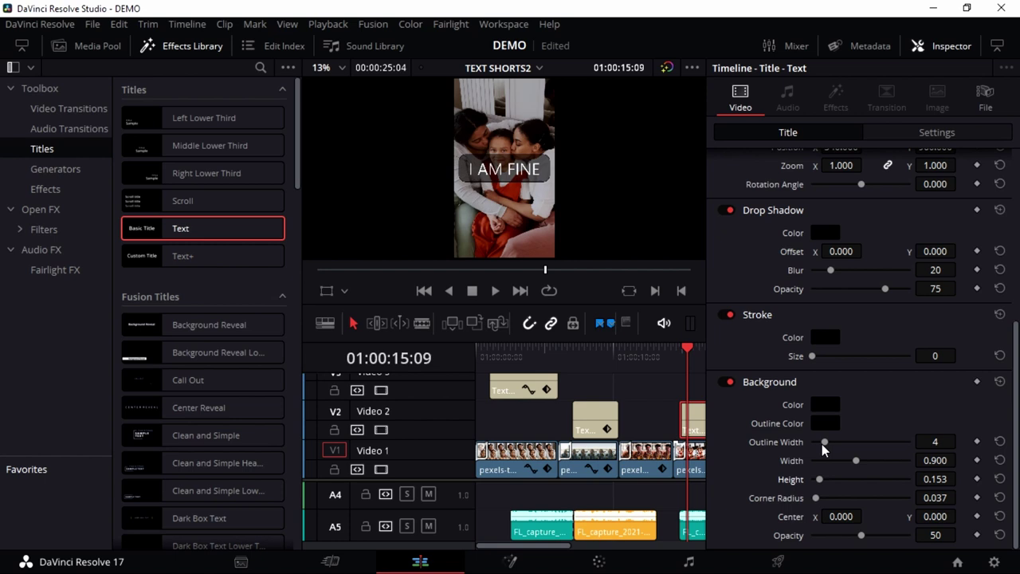
pyautogui.moveTo(825, 442); pyautogui.dragTo(844, 445)
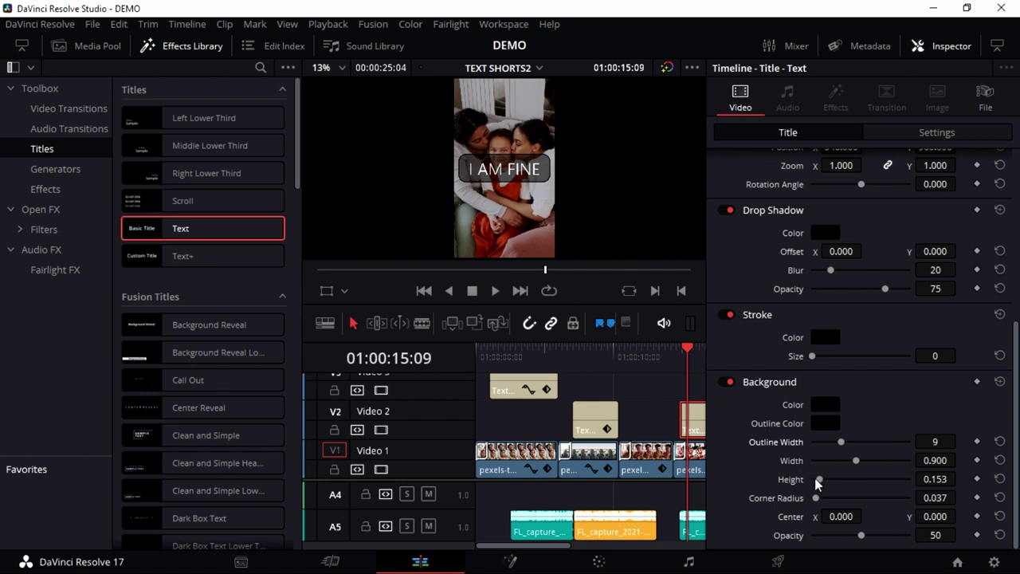
pyautogui.moveTo(816, 479); pyautogui.dragTo(821, 480)
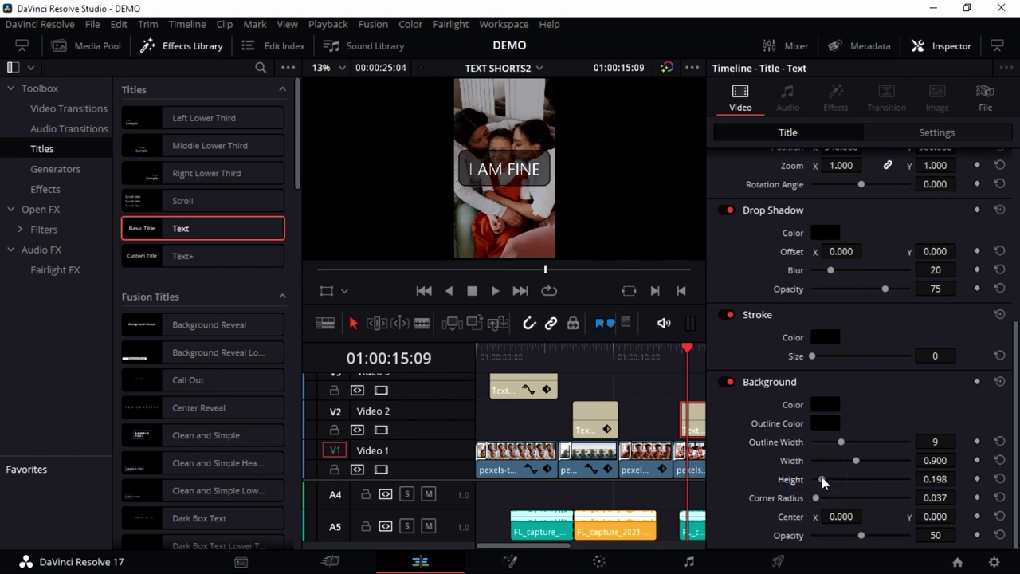
pyautogui.click(857, 460)
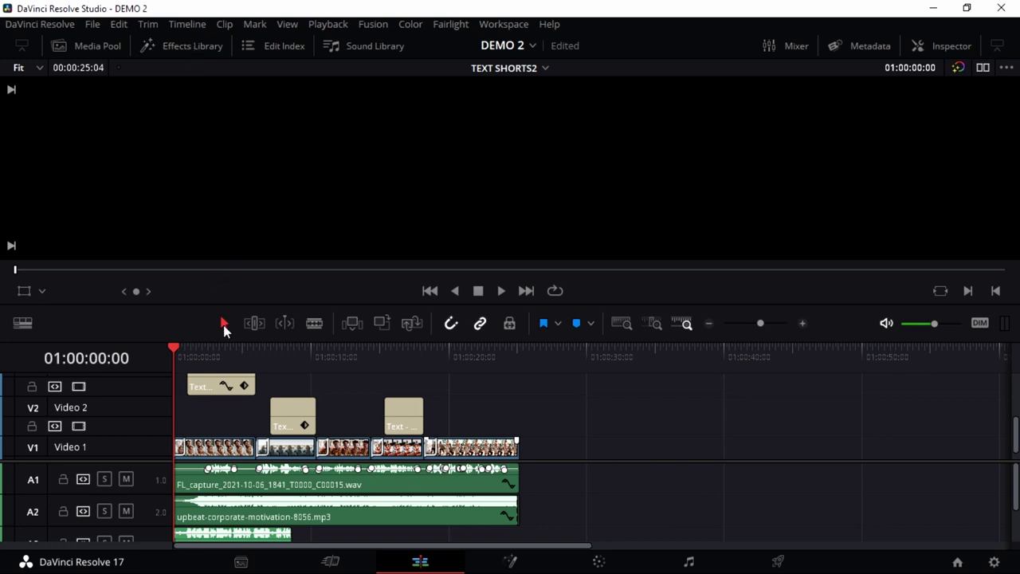
# - Jump to the frame showing the LIFE ADVICE title and bring up the titles library
pyautogui.click(227, 365)
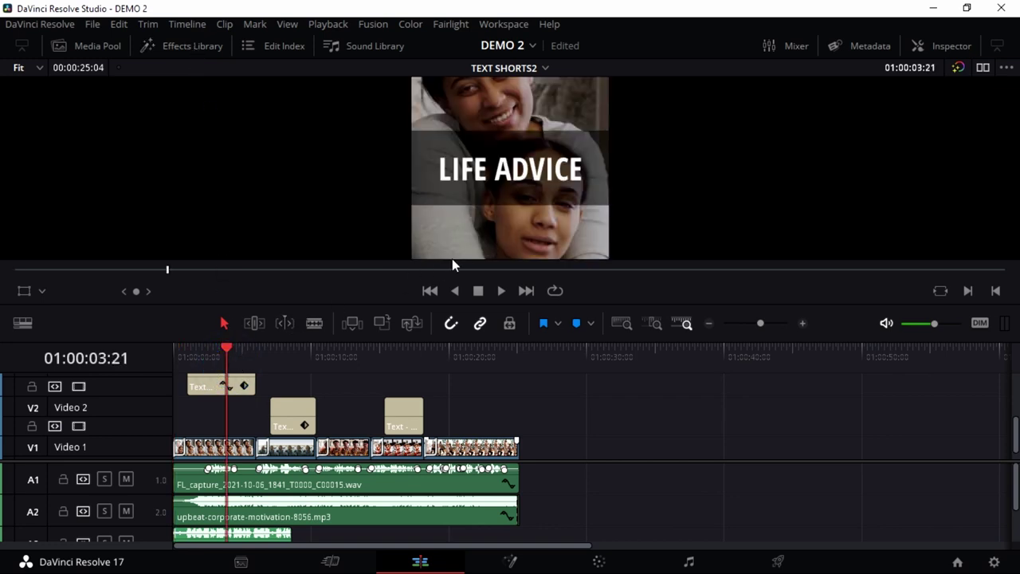
pyautogui.scroll(-3, 524, 175)
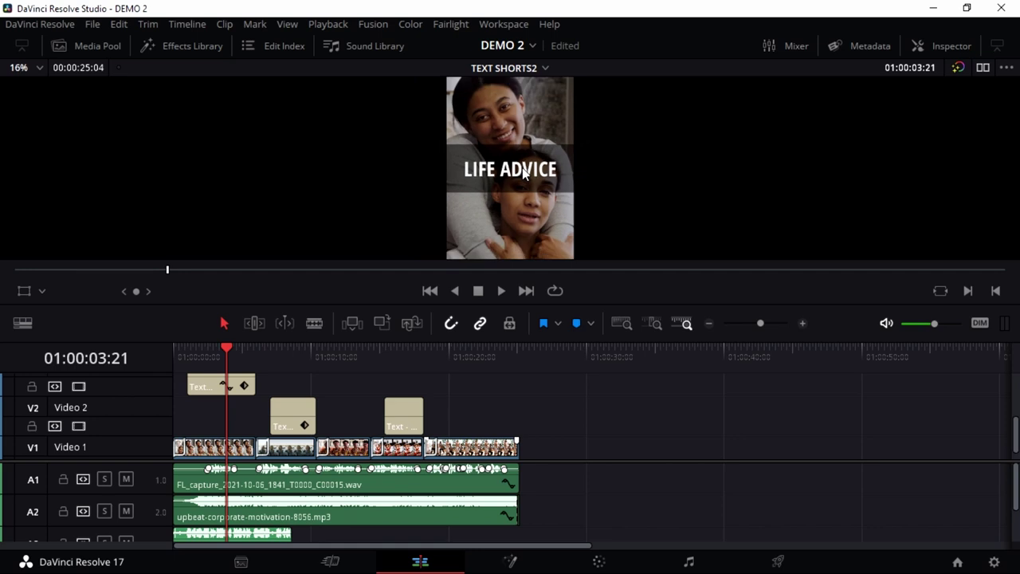
pyautogui.scroll(-1, 524, 175)
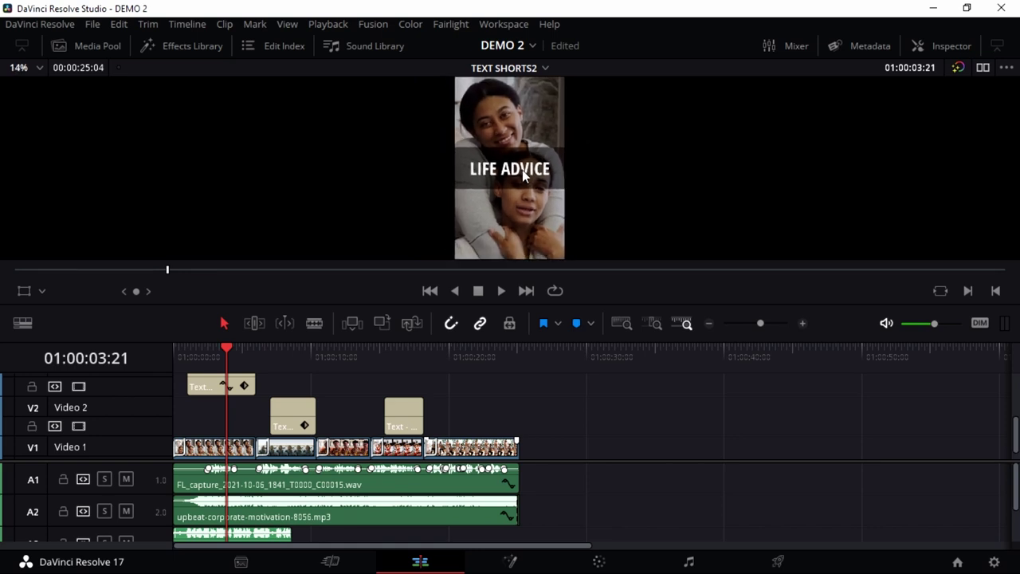
pyautogui.click(183, 46)
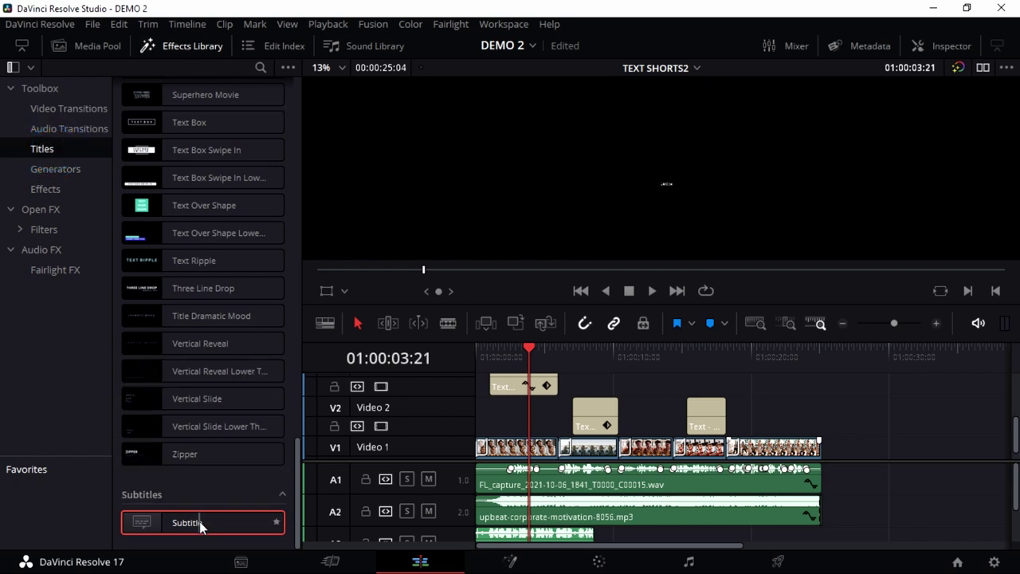
# - Drop a Subtitle caption at the timeline start (01:00:00:00–01:00:03:00) and select it
pyautogui.moveTo(197, 527); pyautogui.dragTo(222, 516)
pyautogui.scroll(5, 281, 273)
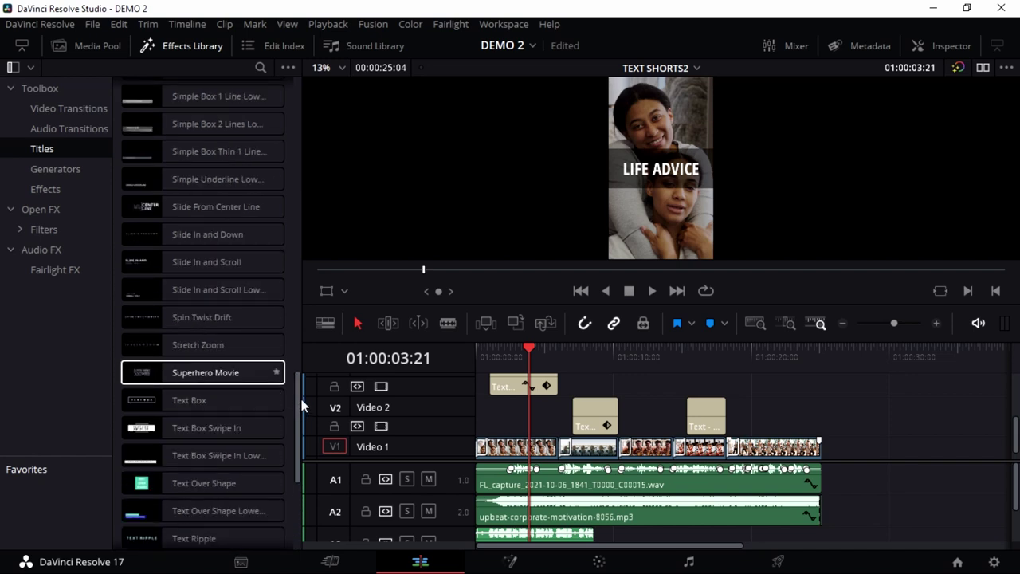
pyautogui.moveTo(301, 405); pyautogui.dragTo(294, 510)
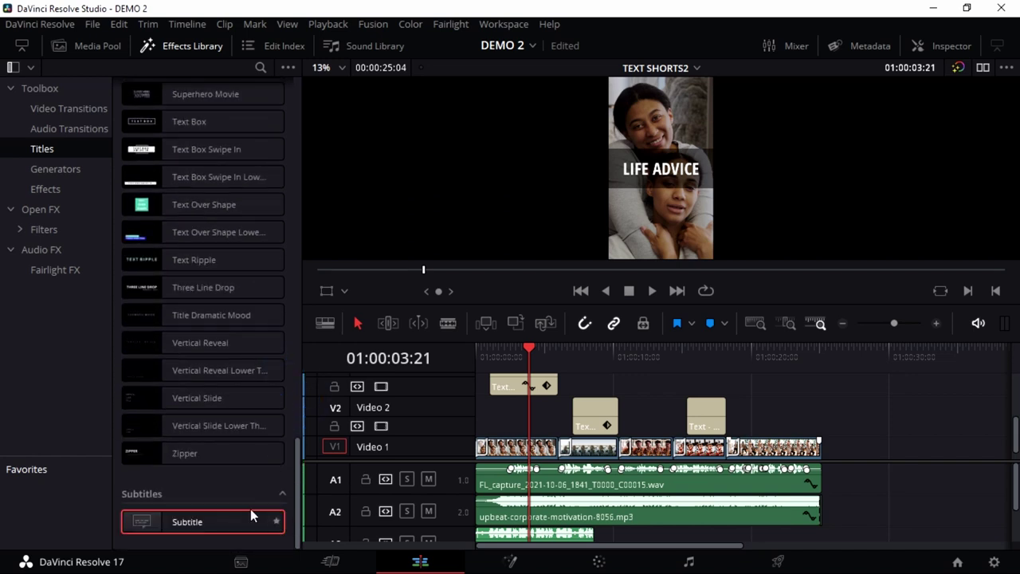
pyautogui.moveTo(193, 529); pyautogui.dragTo(478, 392)
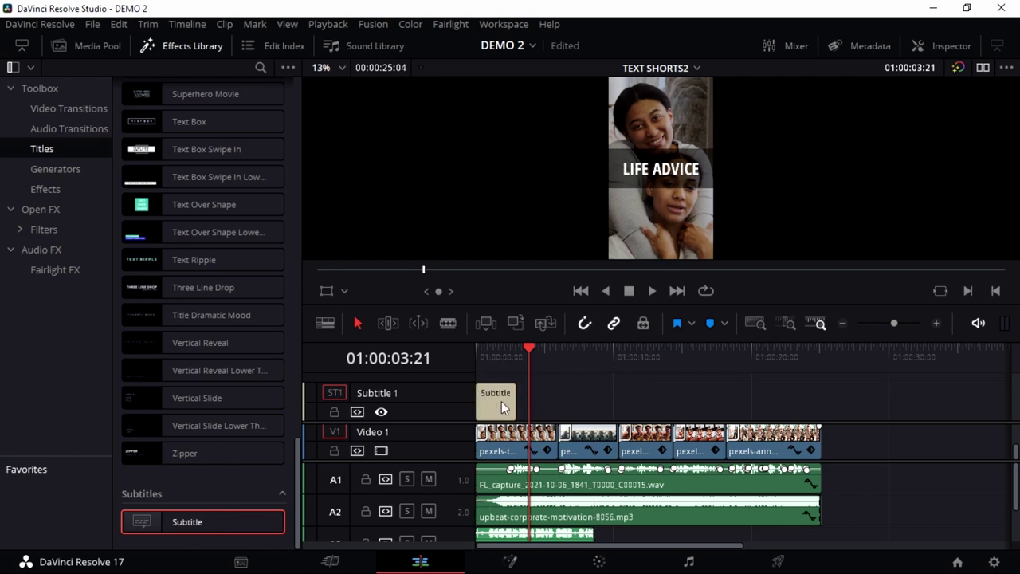
pyautogui.click(488, 358)
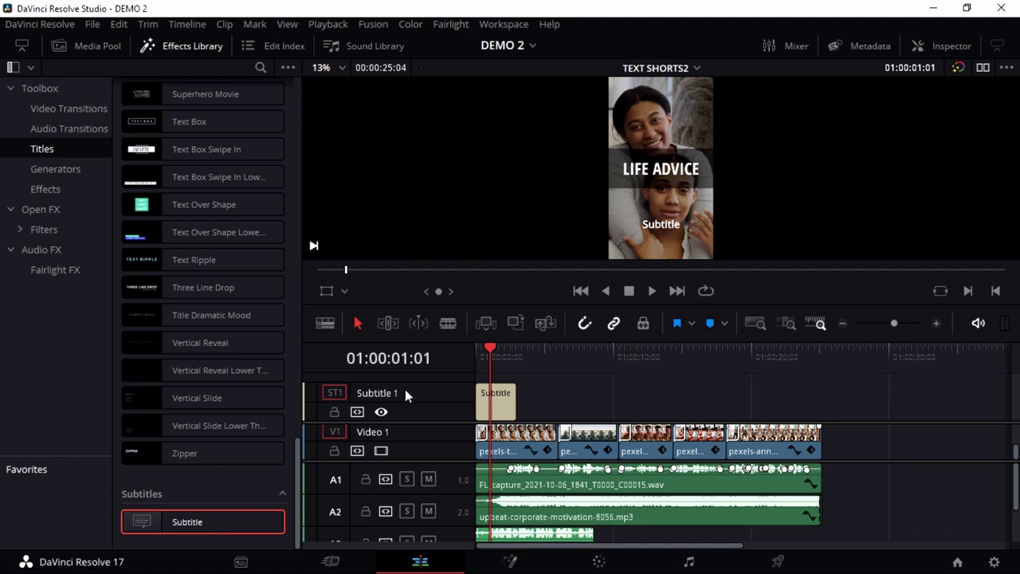
pyautogui.click(482, 399)
# - Replace the first caption's text with "Don't say tomorrow" in the Caption tab
pyautogui.click(936, 47)
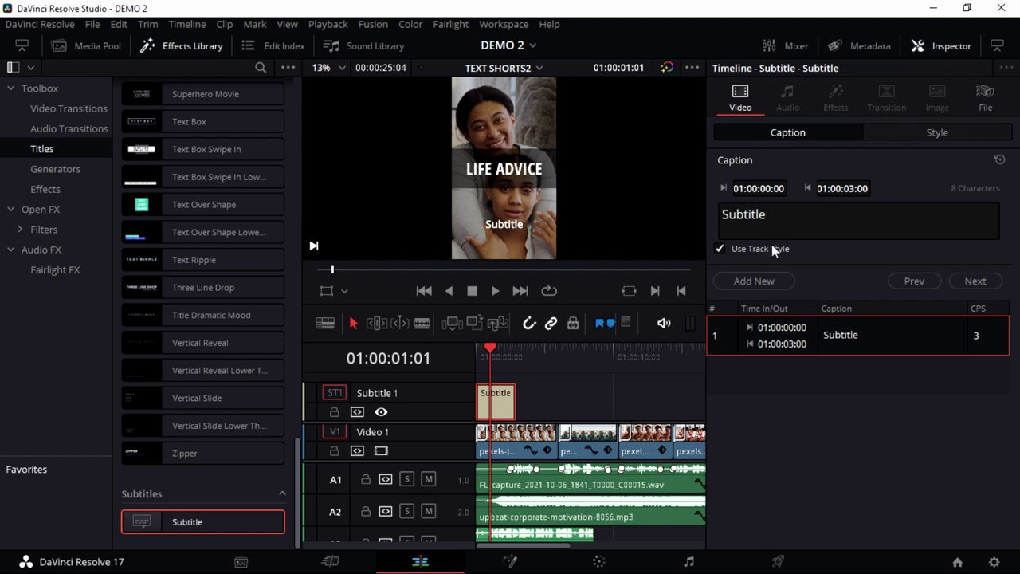
pyautogui.doubleClick(777, 216)
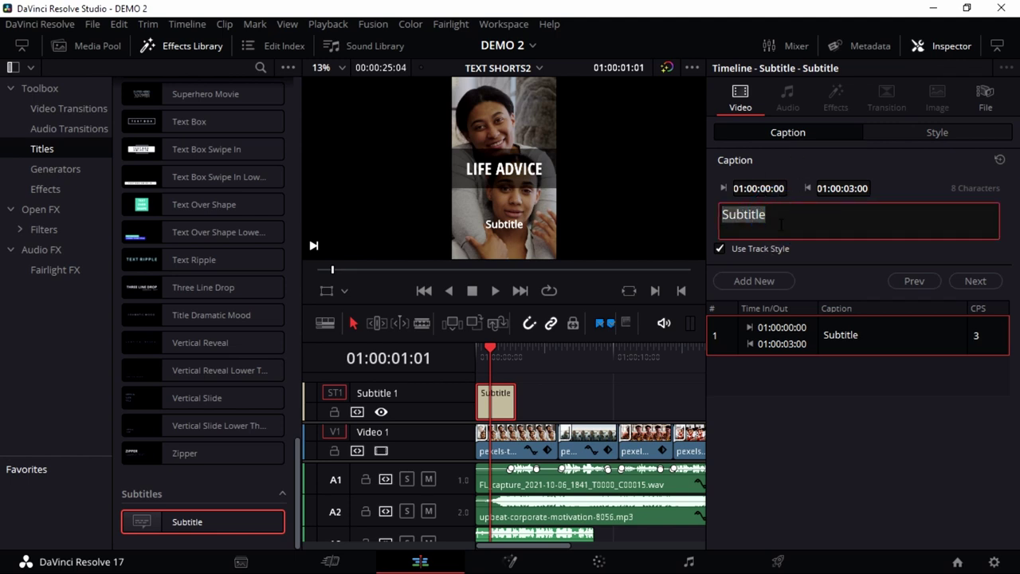
pyautogui.click(470, 355)
pyautogui.press('space')
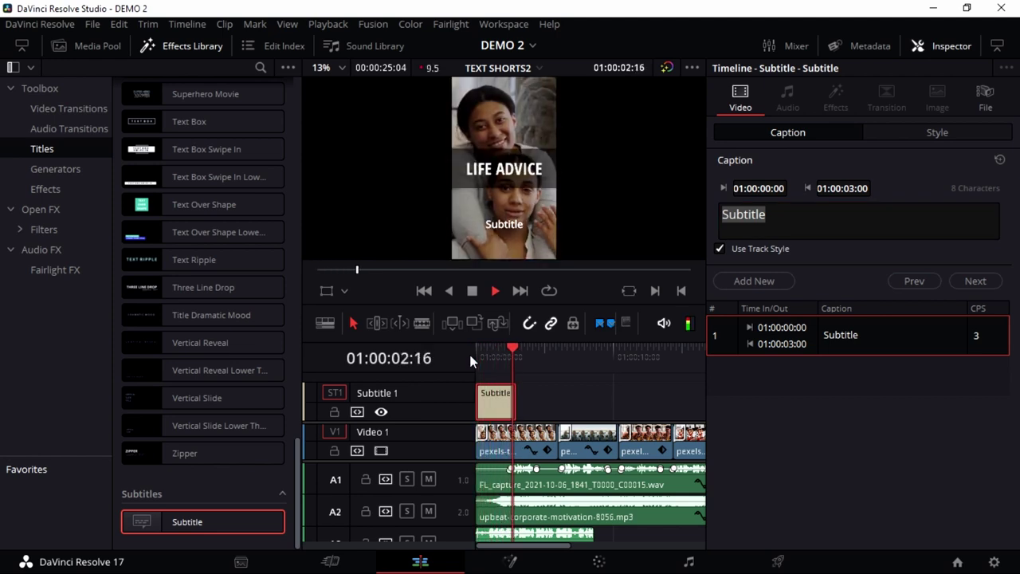
pyautogui.click(715, 229)
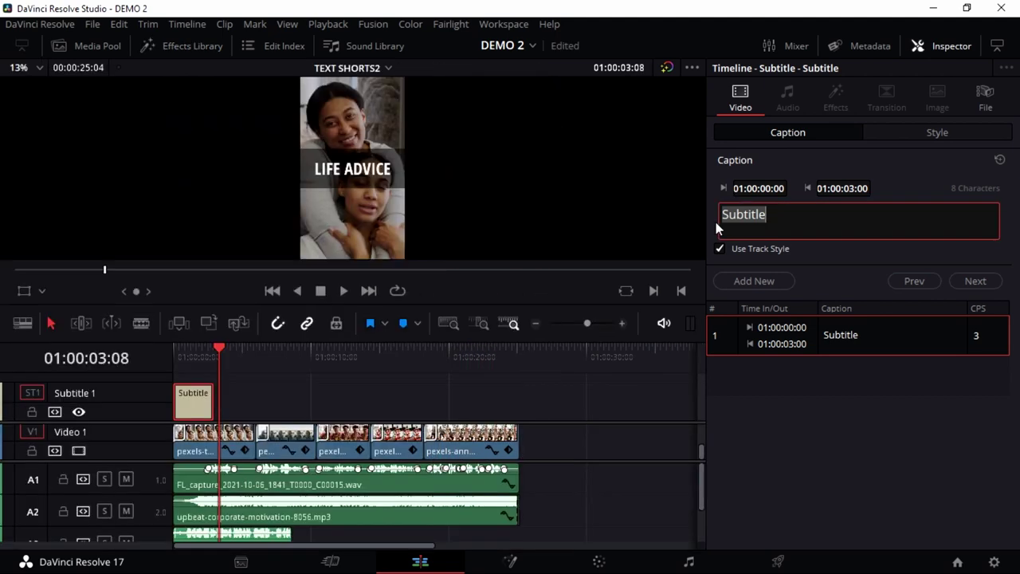
pyautogui.write('Do')
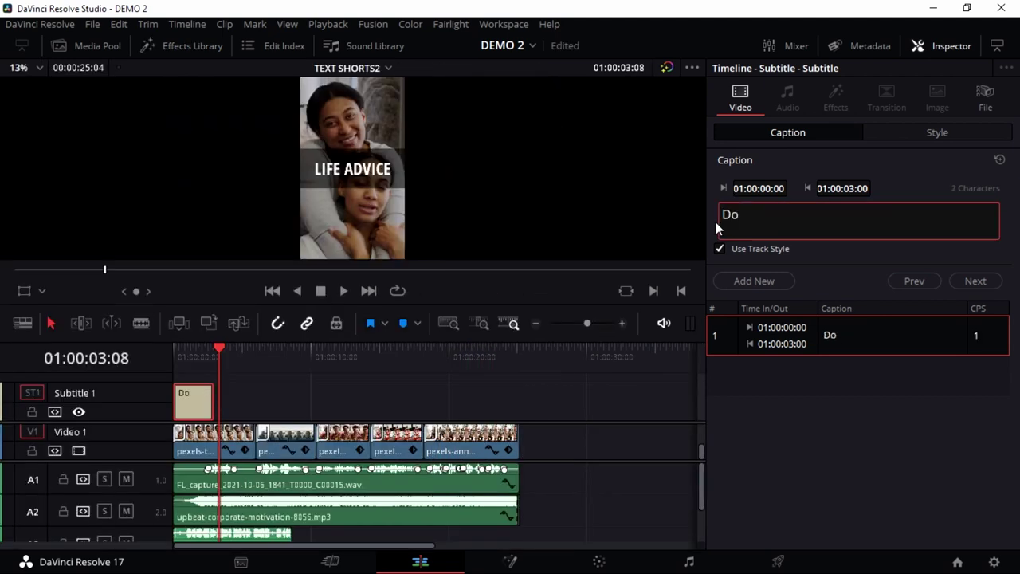
pyautogui.write("n't say to")
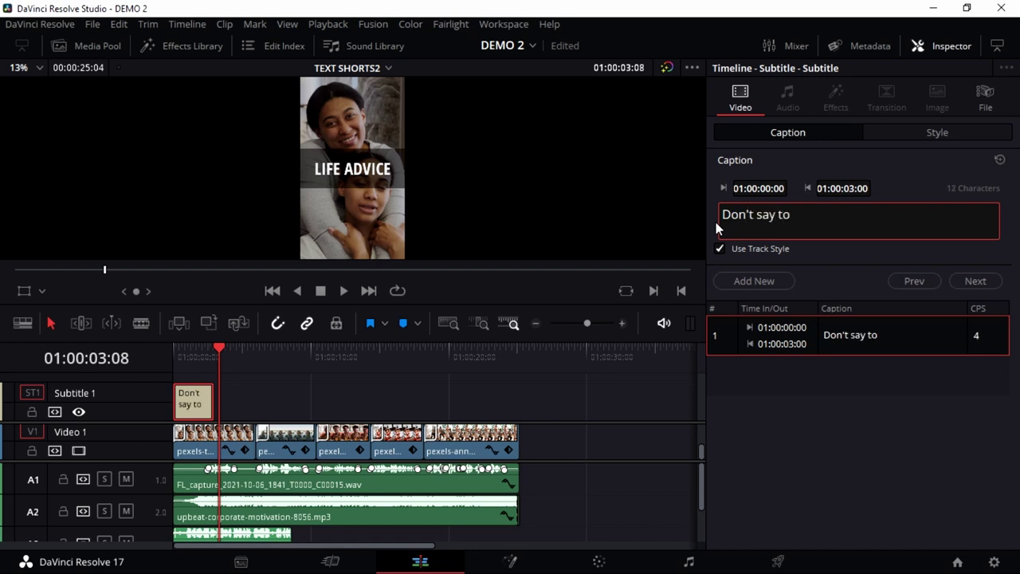
pyautogui.write('o')
pyautogui.press('BackSpace')
pyautogui.write('morrow')
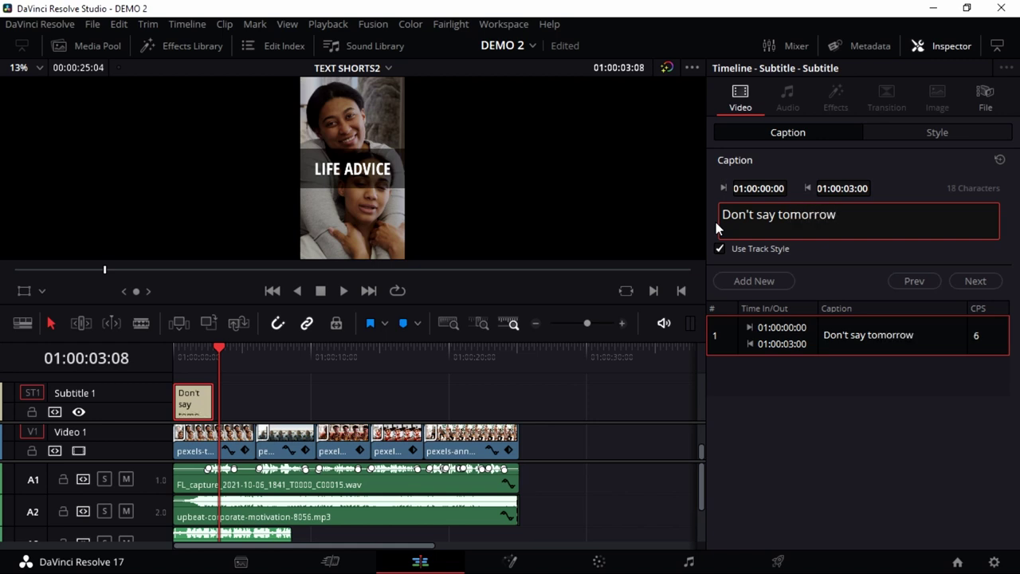
# - Play back and frame-step through the first caption to preview it over the LIFE ADVICE clip
pyautogui.moveTo(219, 350); pyautogui.dragTo(177, 356)
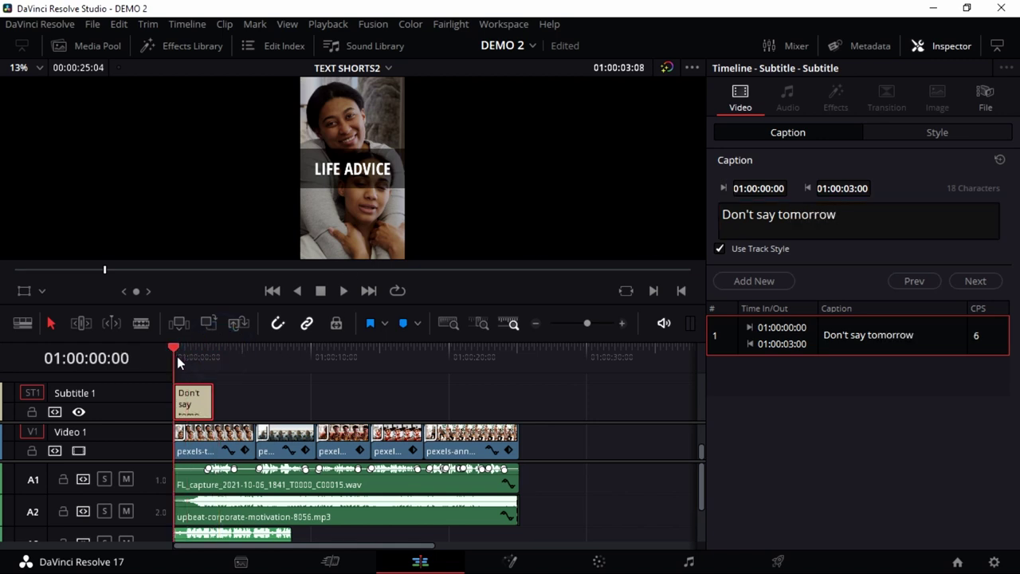
pyautogui.press('space')
pyautogui.press('space')
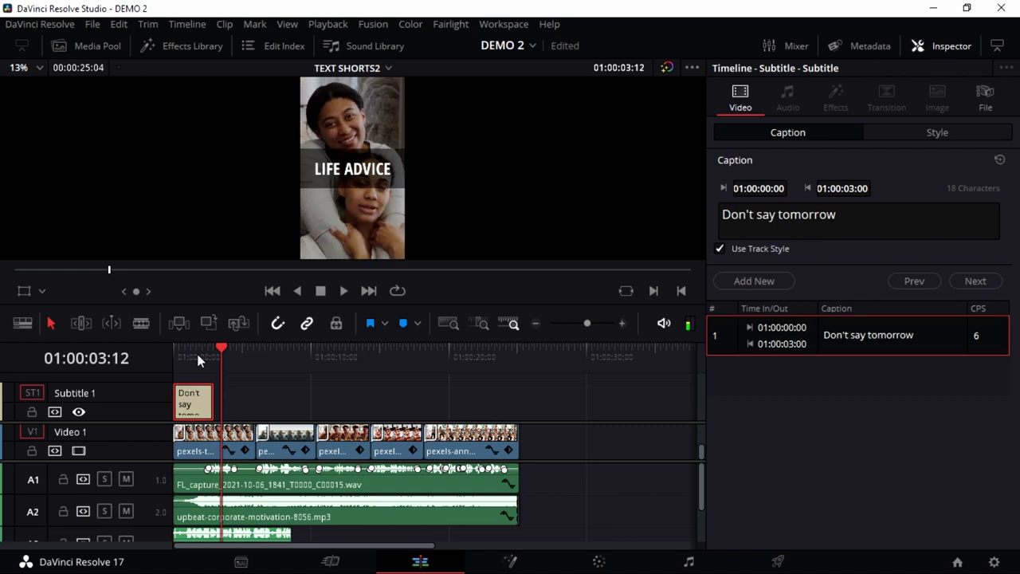
pyautogui.click(206, 357)
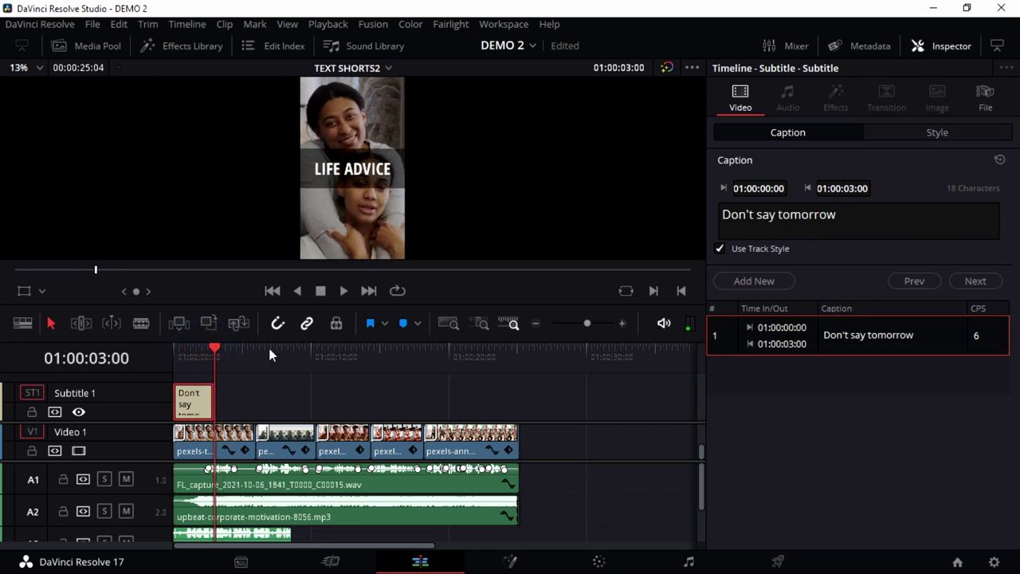
pyautogui.click(207, 357)
pyautogui.moveTo(208, 355); pyautogui.dragTo(188, 357)
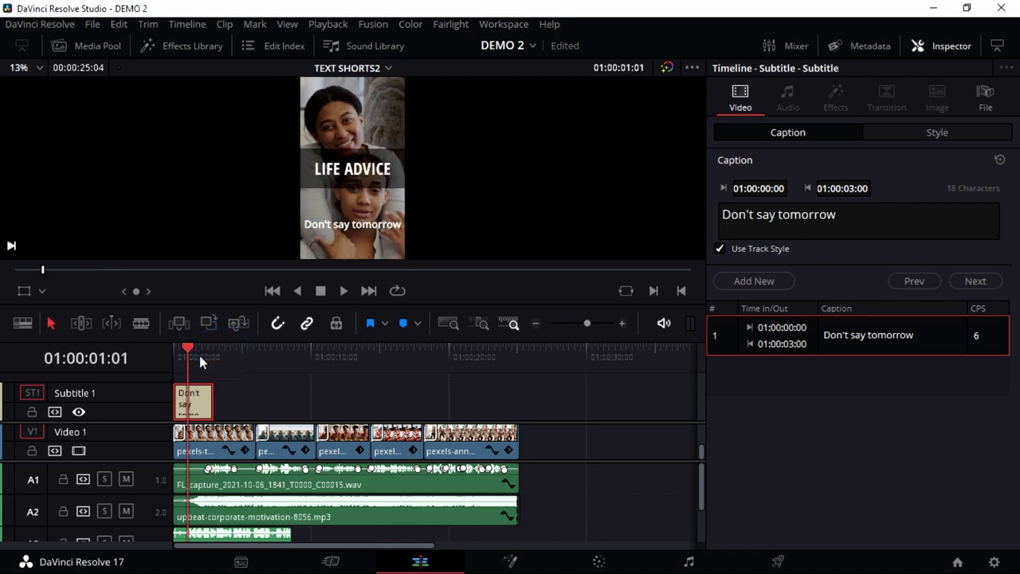
pyautogui.press('Right')
pyautogui.press('Right')
pyautogui.press('Right')
pyautogui.press('Right')
pyautogui.press('Right')
pyautogui.press('Right')
pyautogui.press('Right')
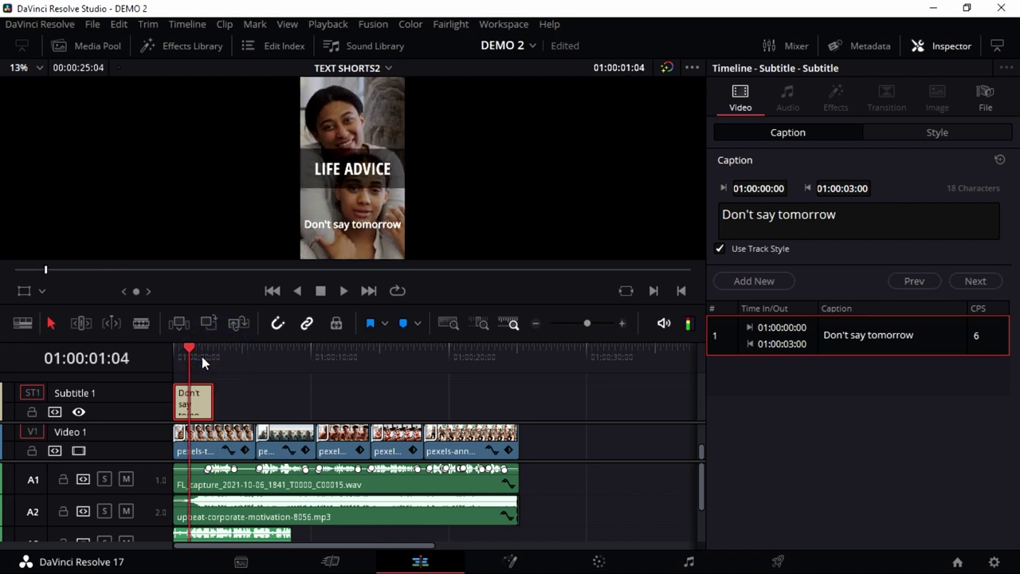
pyautogui.press('Right')
pyautogui.press('Right')
pyautogui.press('Right')
pyautogui.press('Right')
pyautogui.press('Right')
pyautogui.press('Right')
pyautogui.press('Right')
pyautogui.press('Right')
pyautogui.press('Right')
pyautogui.press('Right')
pyautogui.press('Right')
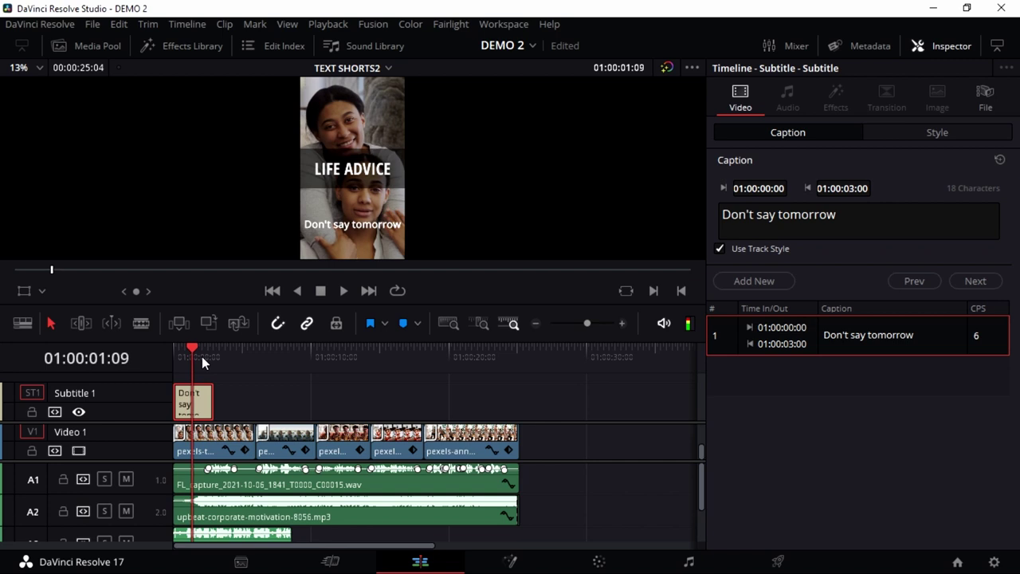
pyautogui.press('Right')
pyautogui.press('Right')
pyautogui.press('Right')
pyautogui.press('Right')
pyautogui.press('Right')
pyautogui.press('Right')
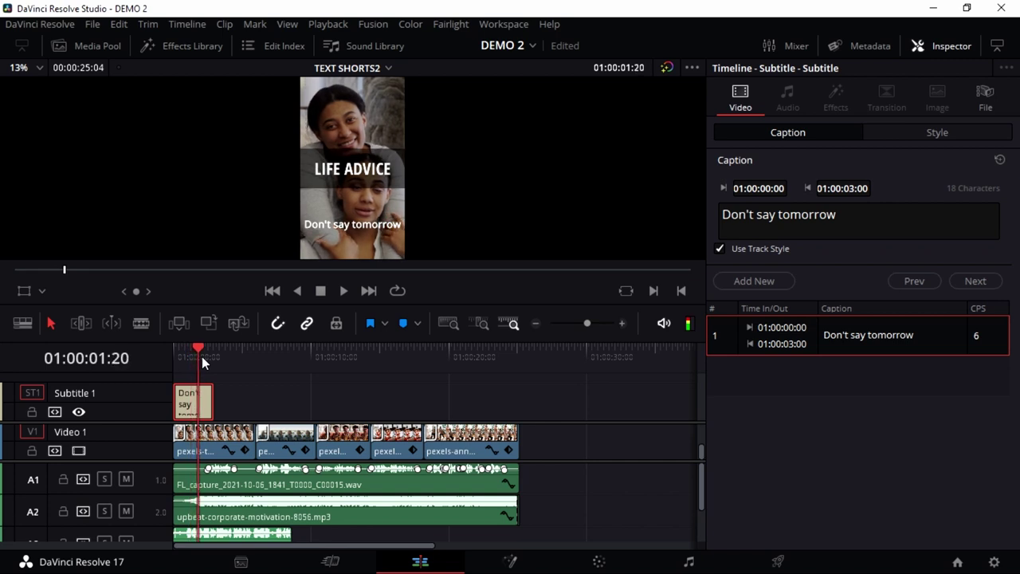
pyautogui.press('Right')
pyautogui.press('Right')
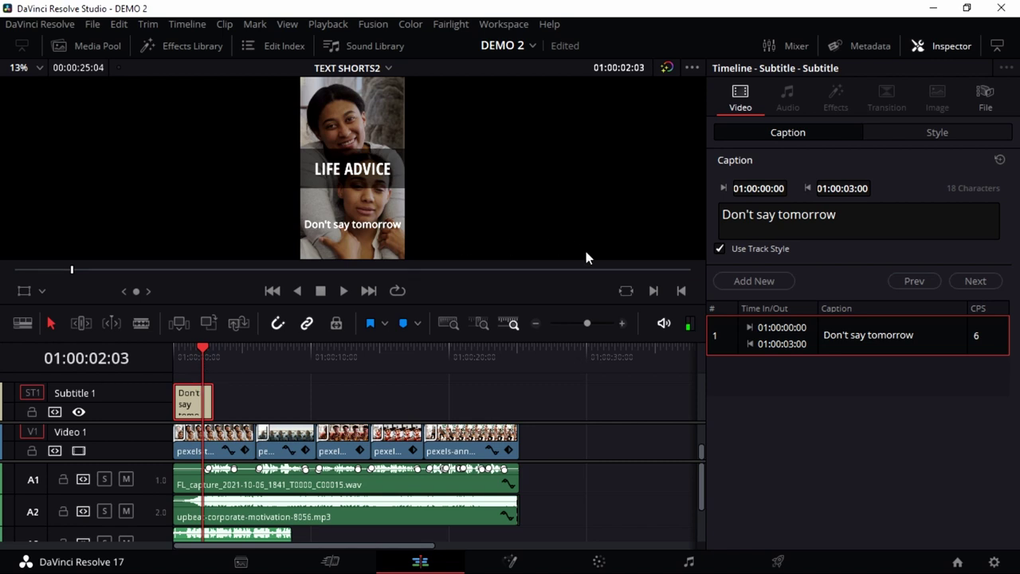
# - Add a second caption after the first and replace its placeholder with "It might be too late"
pyautogui.click(751, 282)
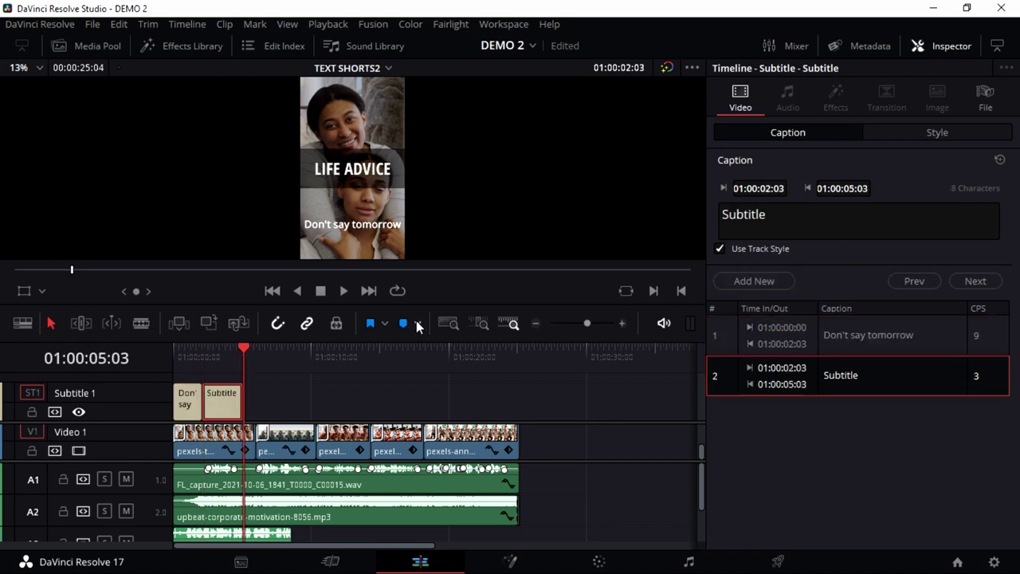
pyautogui.click(210, 355)
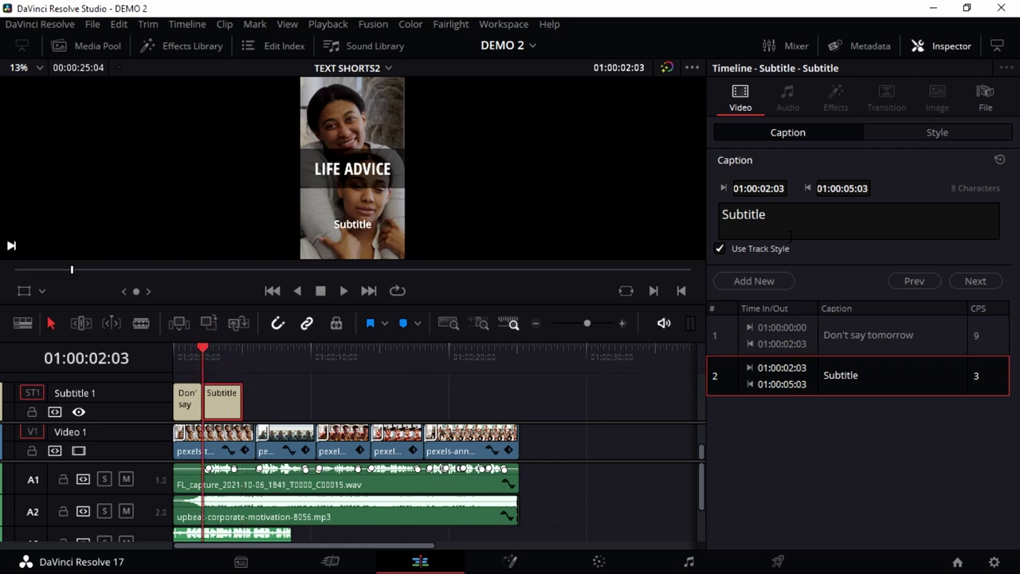
pyautogui.moveTo(771, 217); pyautogui.dragTo(711, 216)
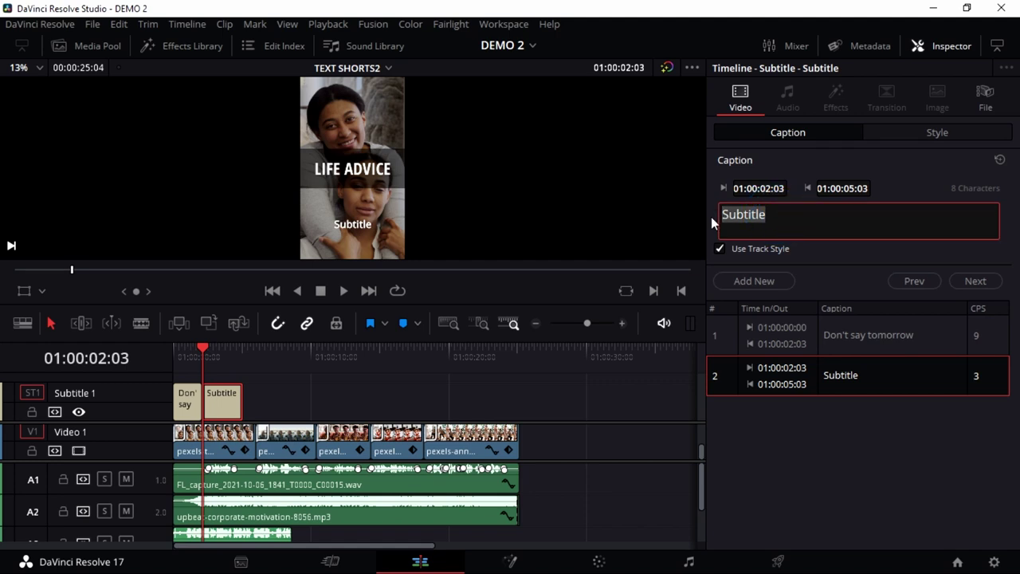
pyautogui.write('It m')
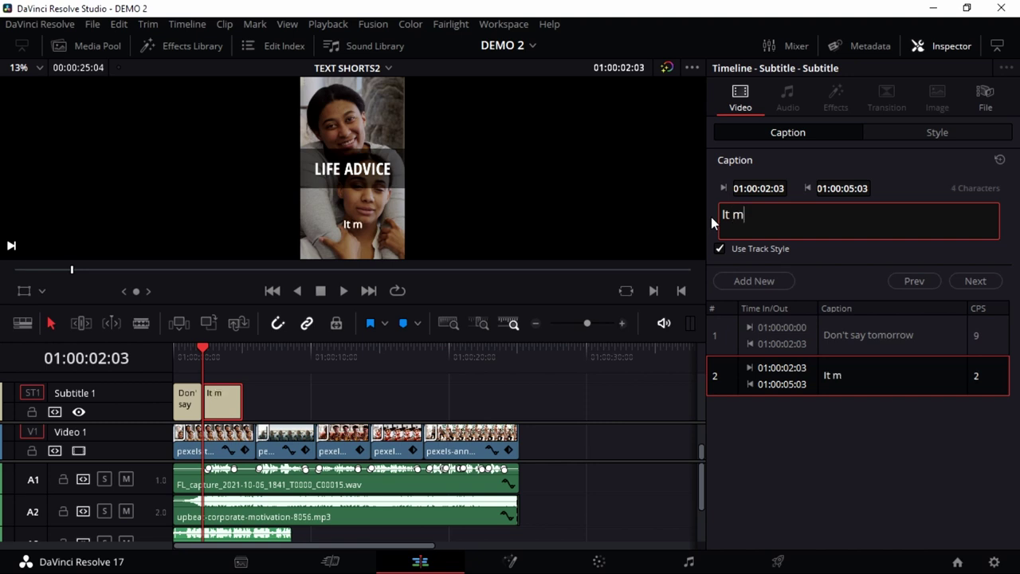
pyautogui.write('ight be ')
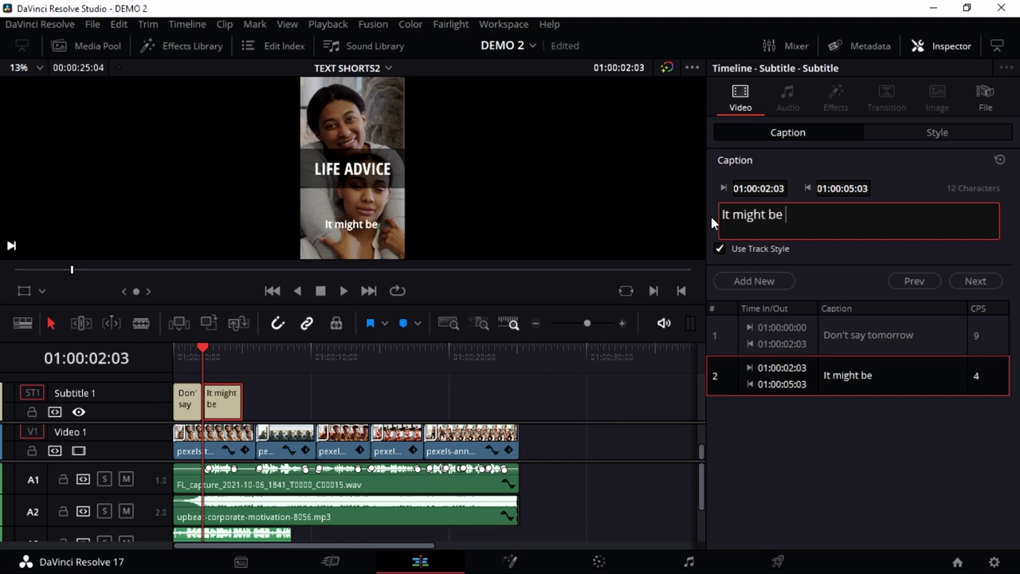
pyautogui.write('too late')
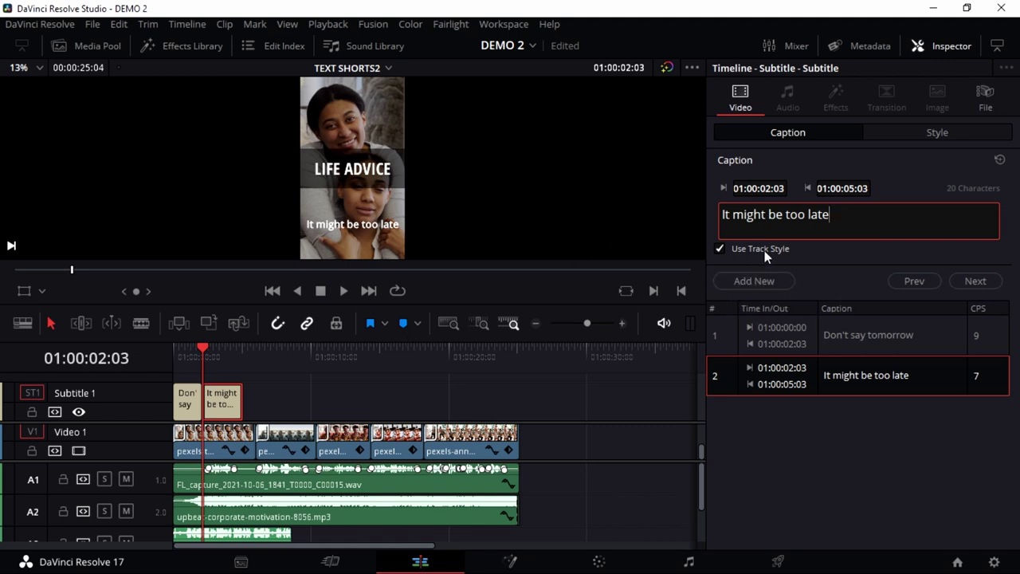
# - Style the captions in Open Sans Condensed white text at size 70
pyautogui.click(928, 132)
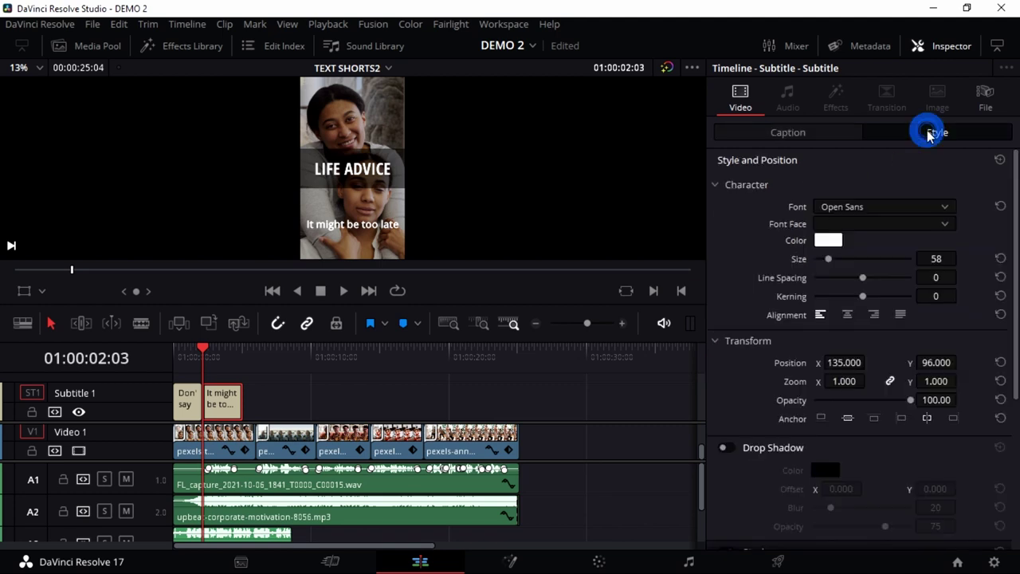
pyautogui.click(877, 207)
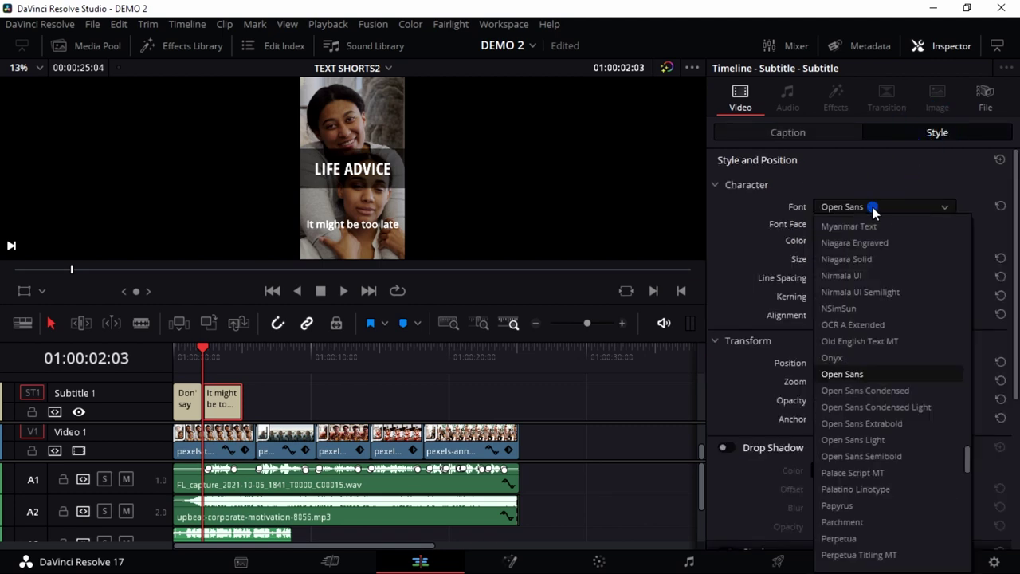
pyautogui.click(861, 391)
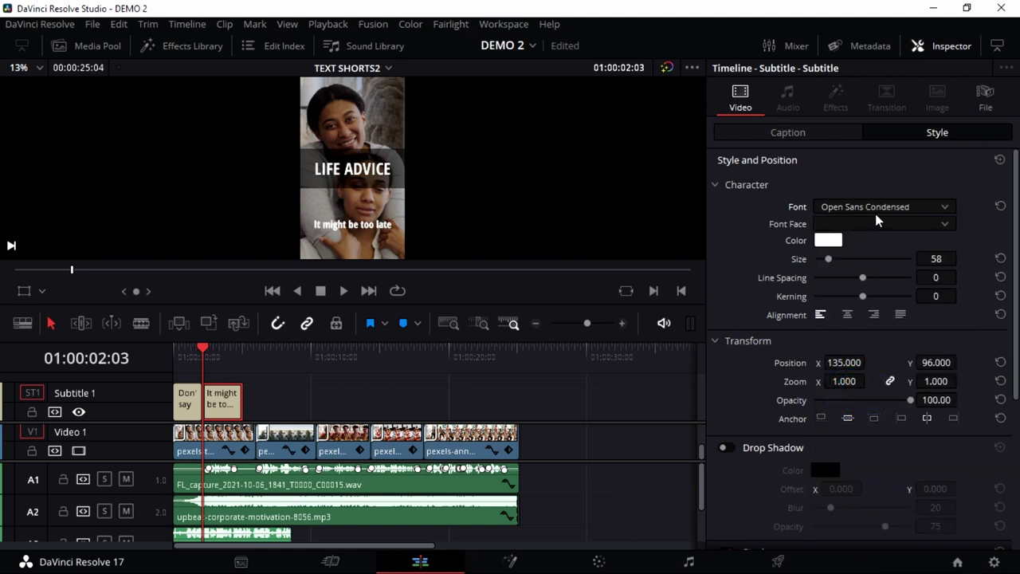
pyautogui.click(827, 239)
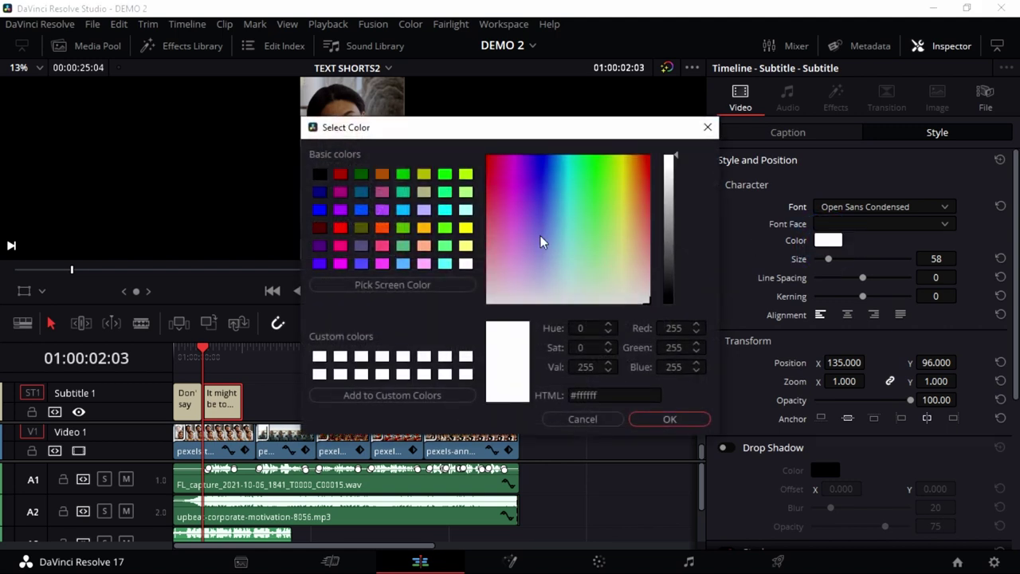
pyautogui.click(582, 419)
pyautogui.moveTo(829, 260); pyautogui.dragTo(835, 262)
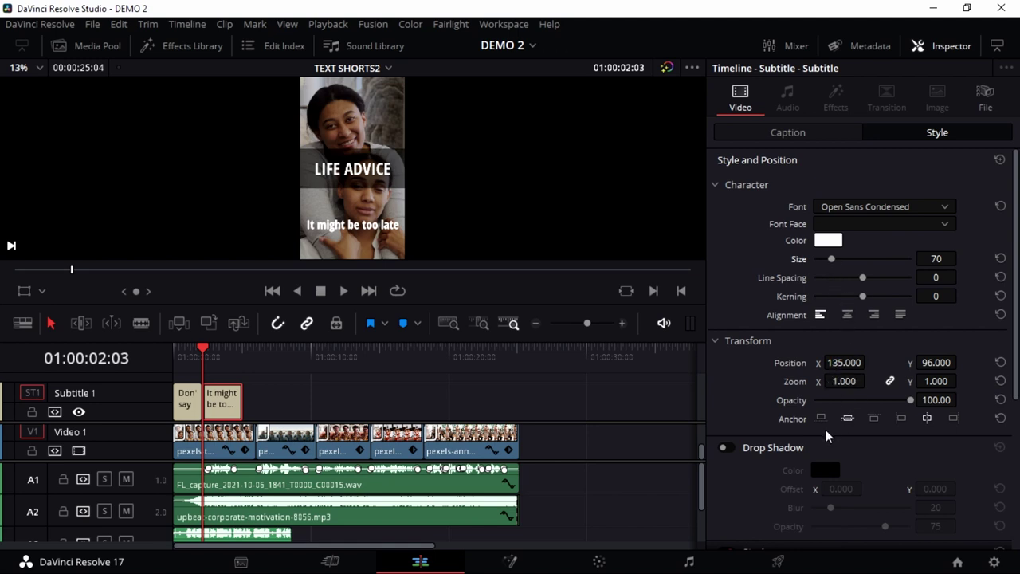
# - Move the captions down to Position Y 45, then close the Inspector to widen the viewer
pyautogui.click(793, 134)
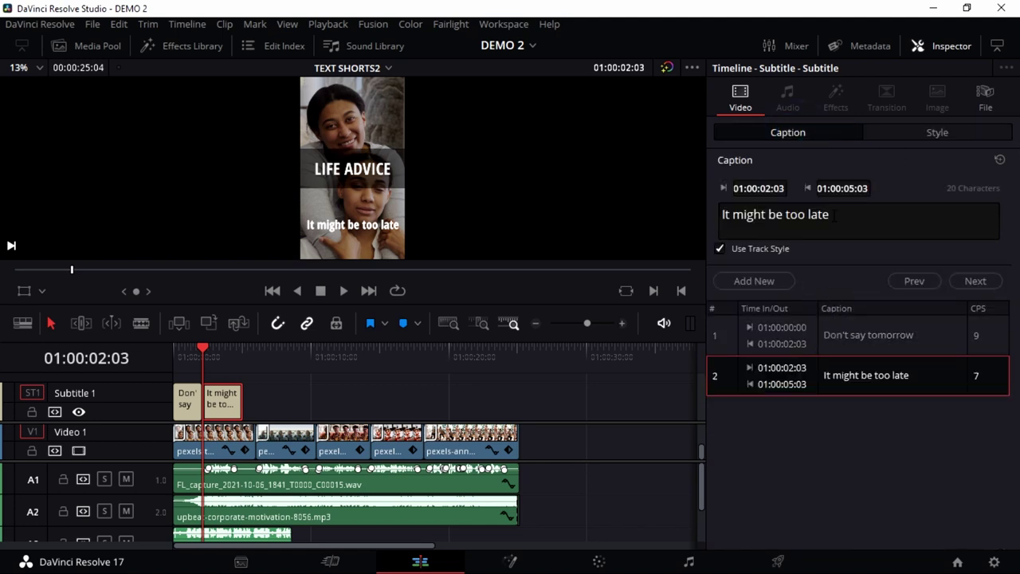
pyautogui.click(921, 133)
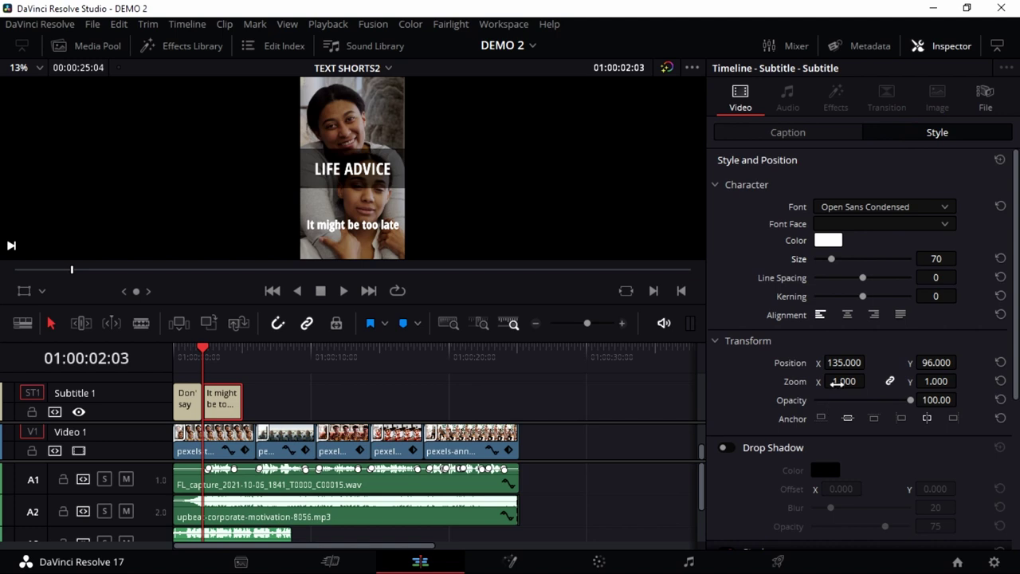
pyautogui.moveTo(844, 363); pyautogui.dragTo(907, 362)
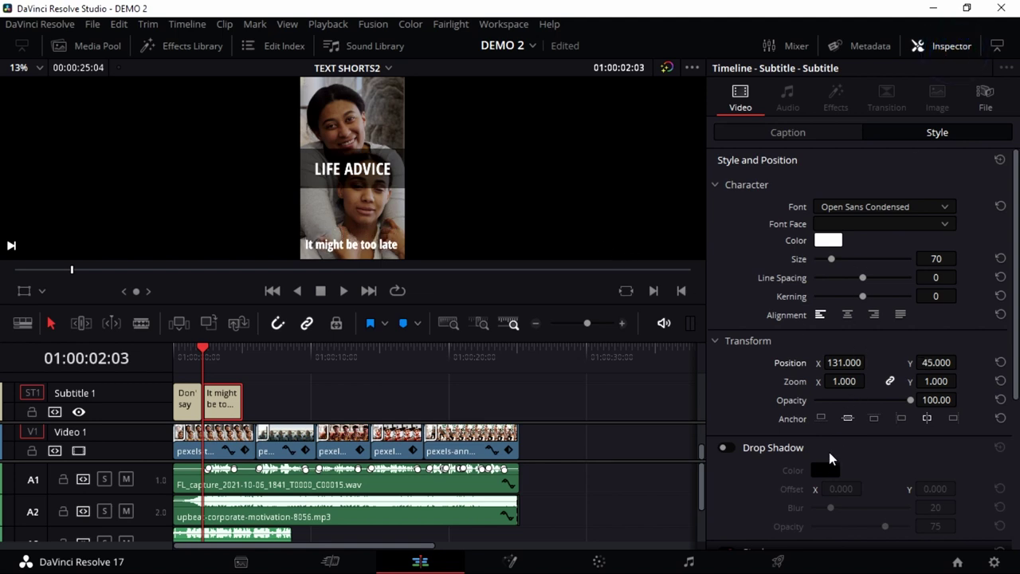
pyautogui.scroll(-2, 829, 446)
pyautogui.scroll(1, 827, 404)
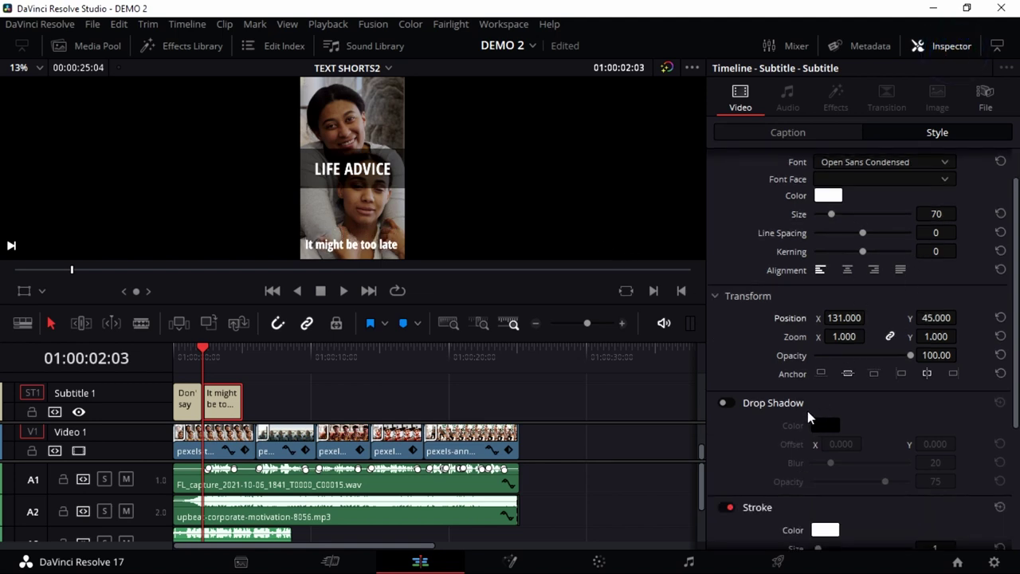
pyautogui.scroll(1, 802, 446)
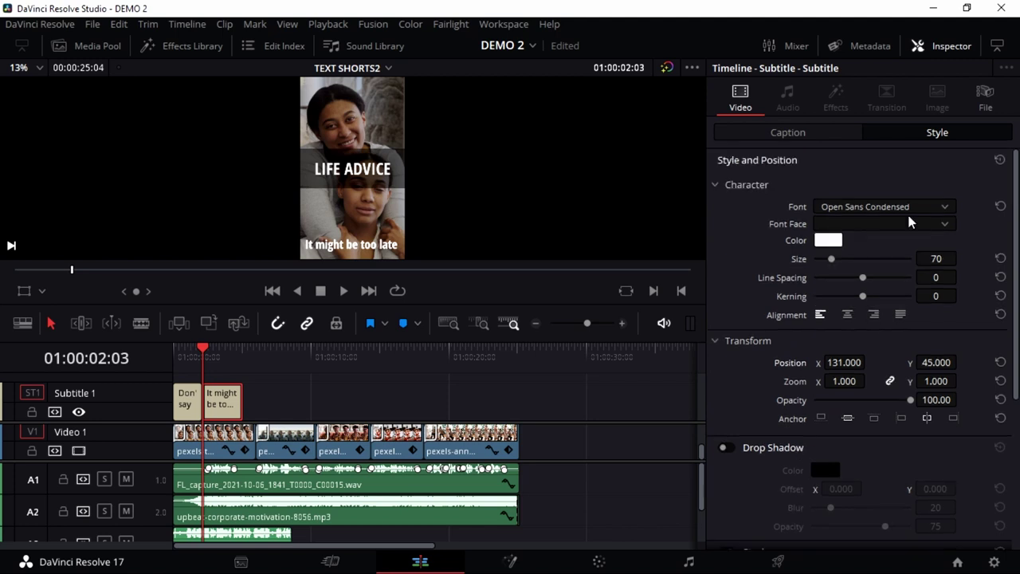
pyautogui.click(940, 46)
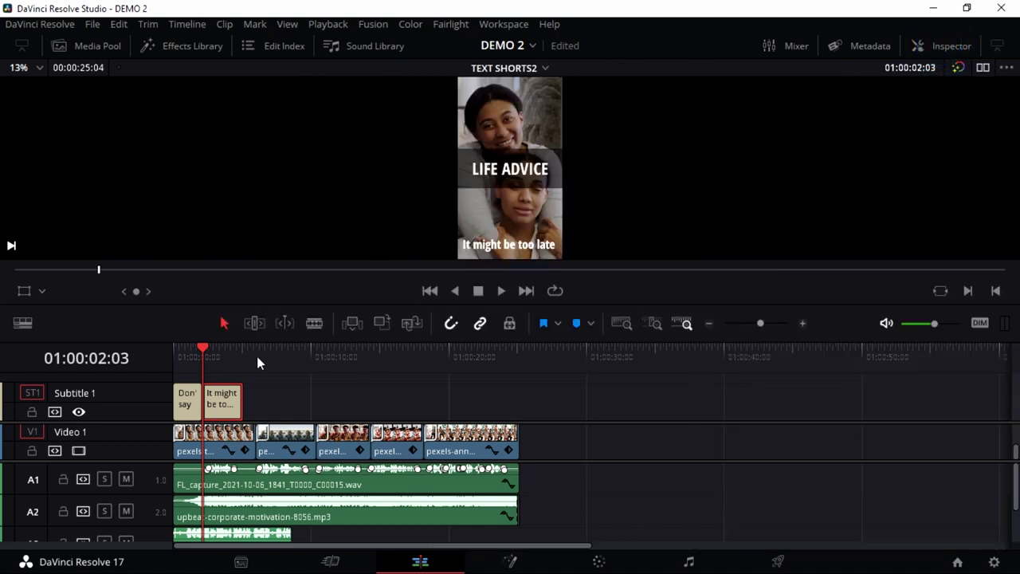
pyautogui.click(223, 362)
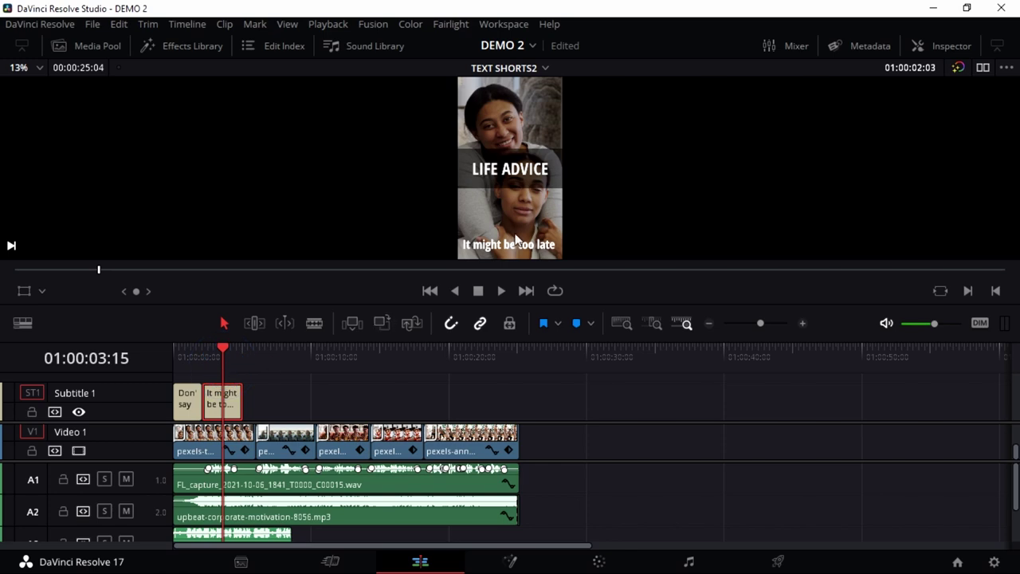